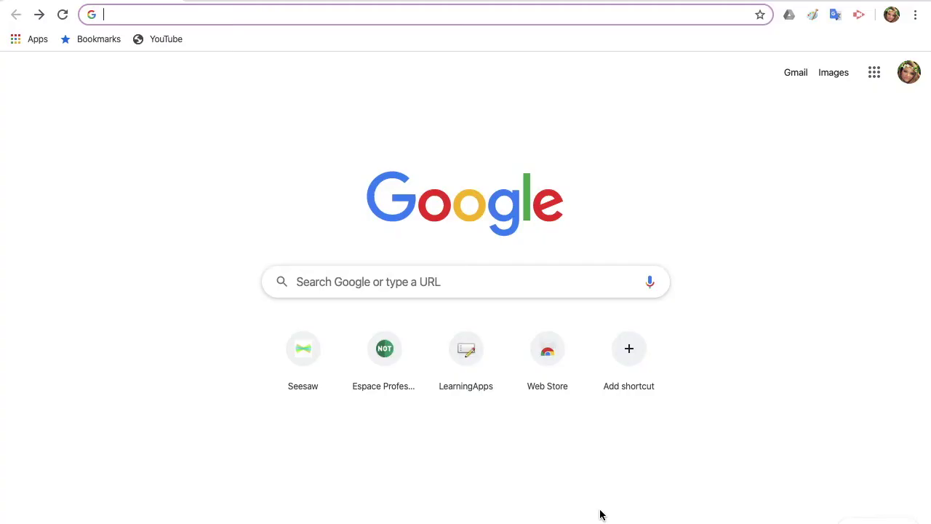
# - Search Google for "seesaw learning app" and open the Seesaw website from the results
pyautogui.click(546, 280)
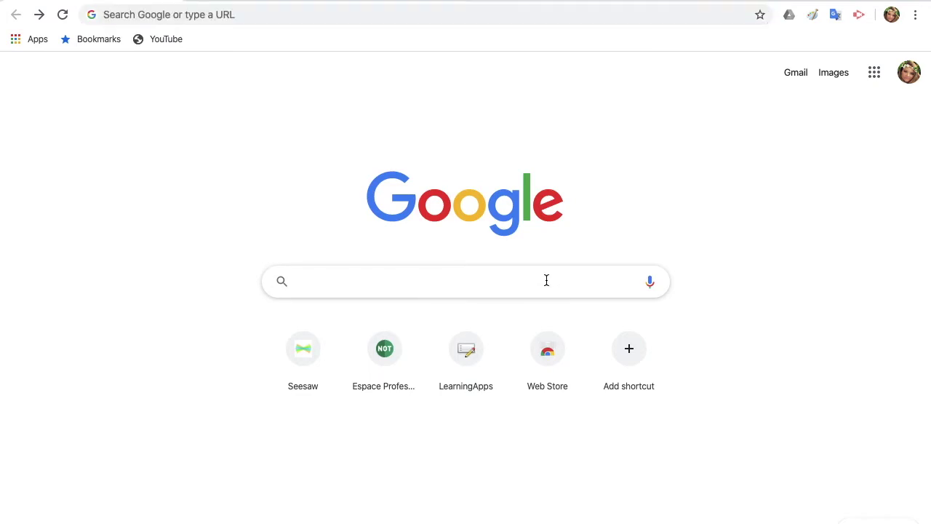
pyautogui.write('seesaw')
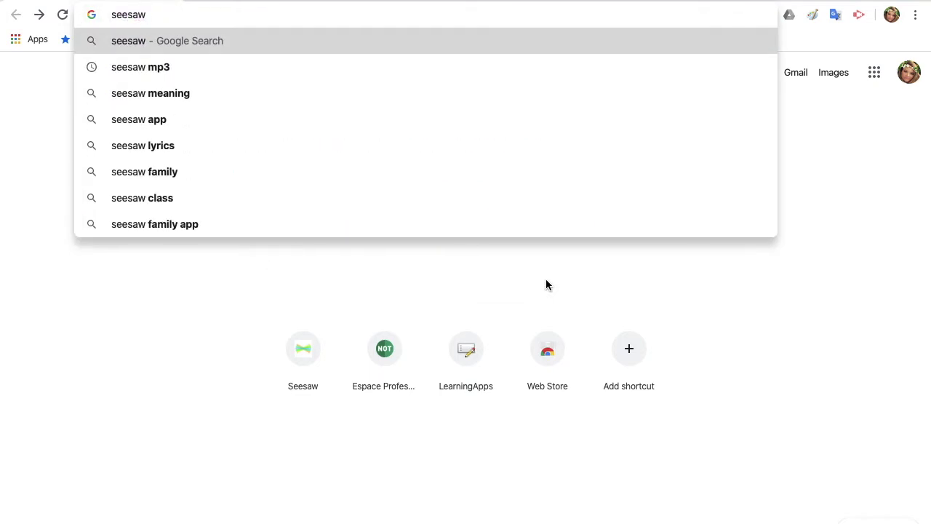
pyautogui.write(' l')
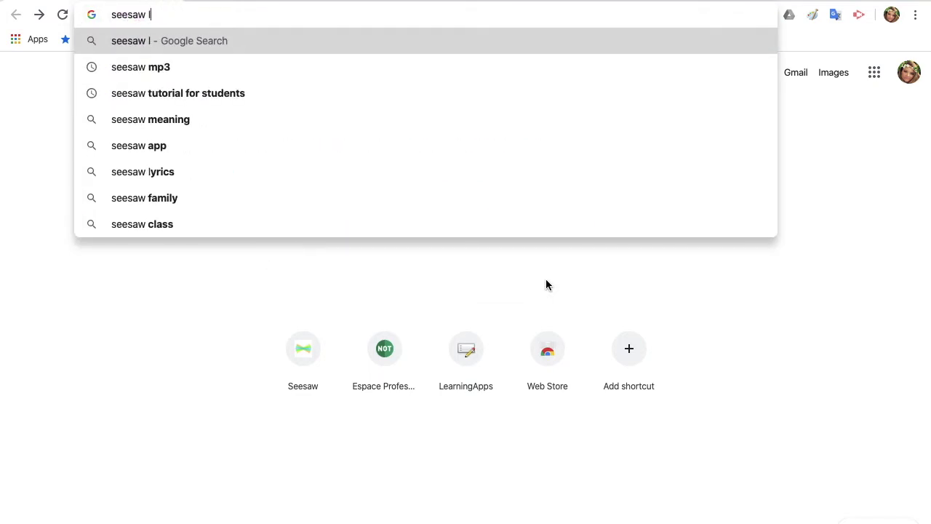
pyautogui.write('earning app')
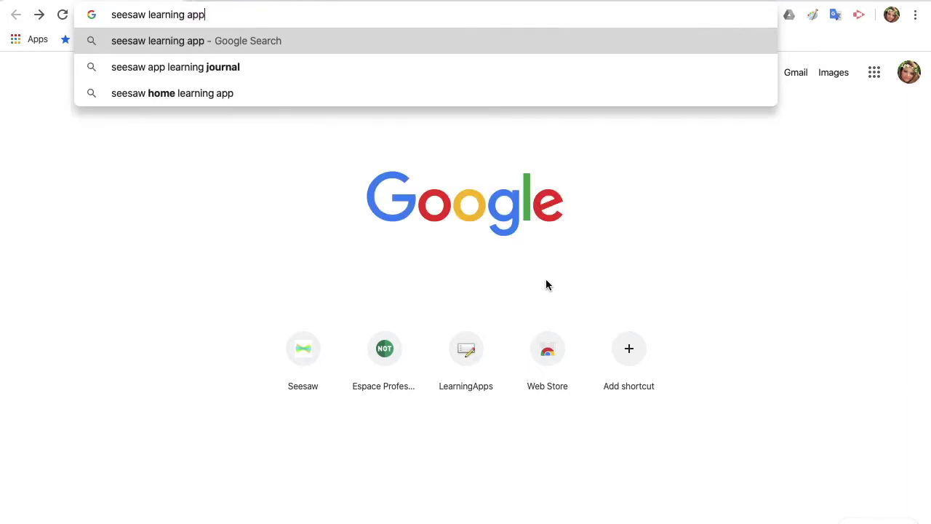
pyautogui.press('Return')
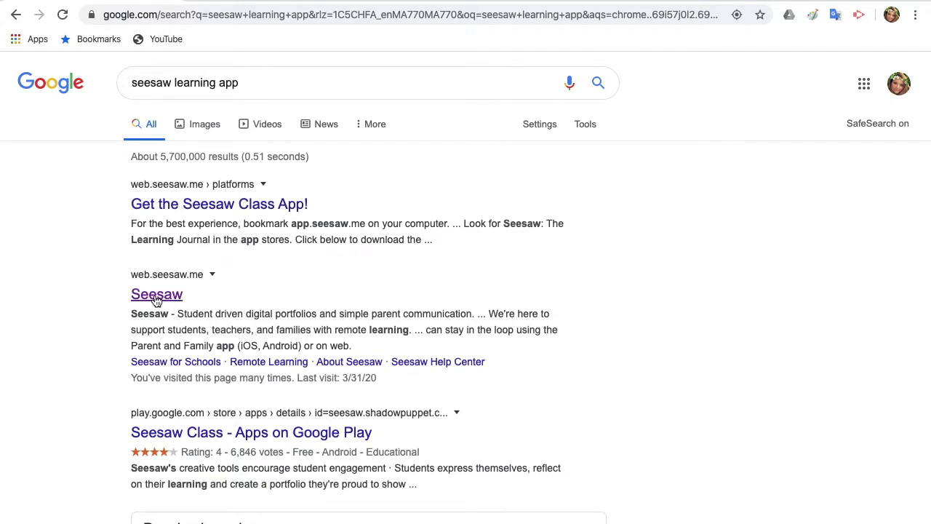
pyautogui.click(156, 298)
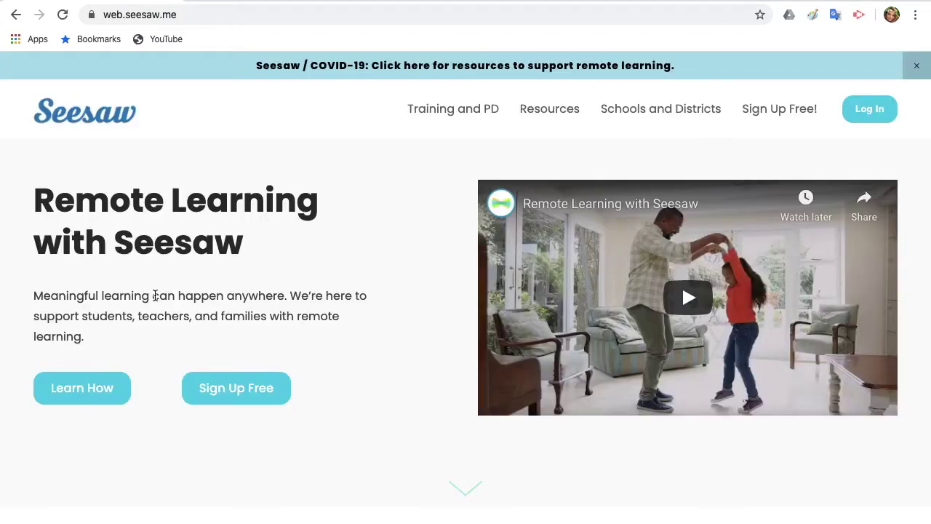
# - Sign up for a free Seesaw account as a teacher using the Google sign-up option
pyautogui.click(226, 396)
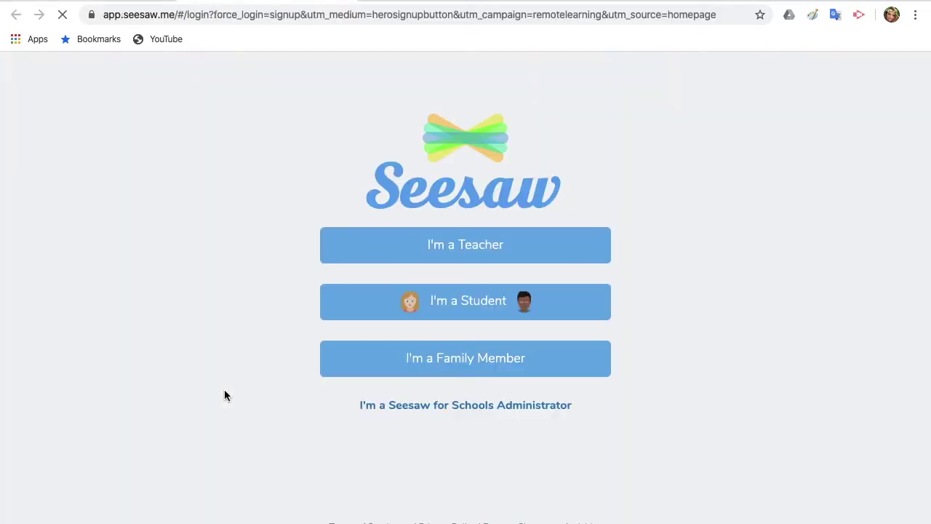
pyautogui.click(408, 251)
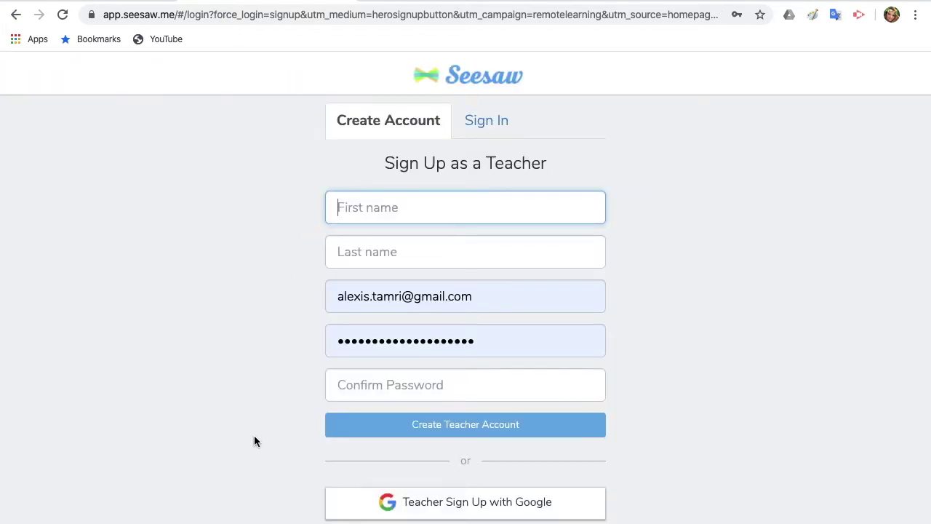
pyautogui.click(436, 513)
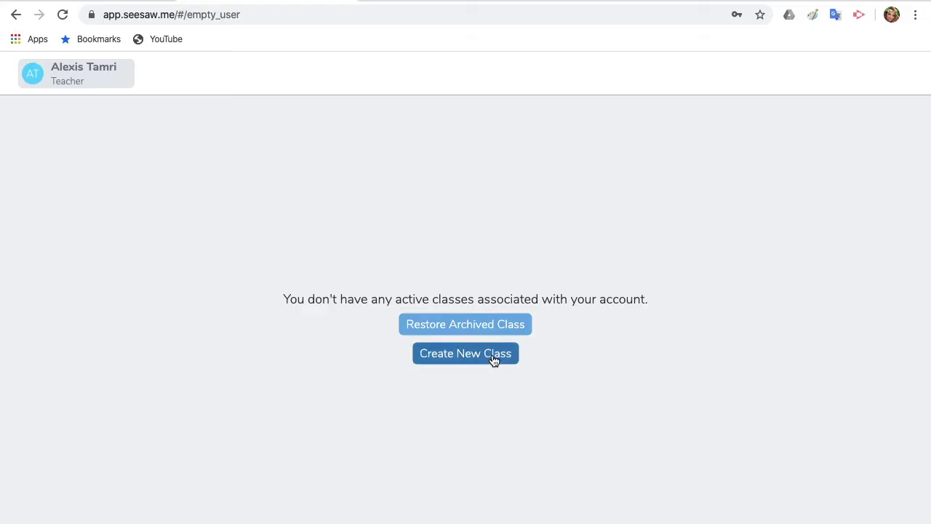
# - Create a new class named CPA with the grade level 1st
pyautogui.click(493, 360)
pyautogui.write('CPA')
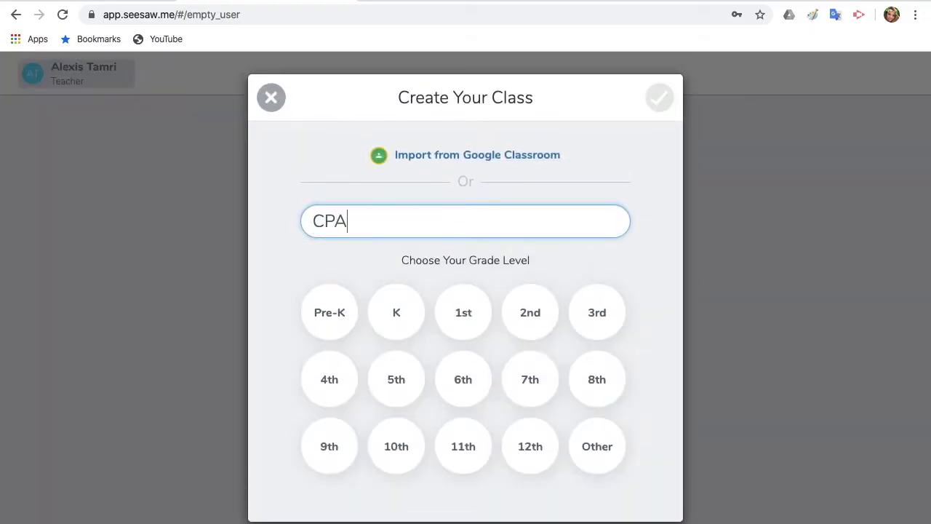
pyautogui.click(463, 312)
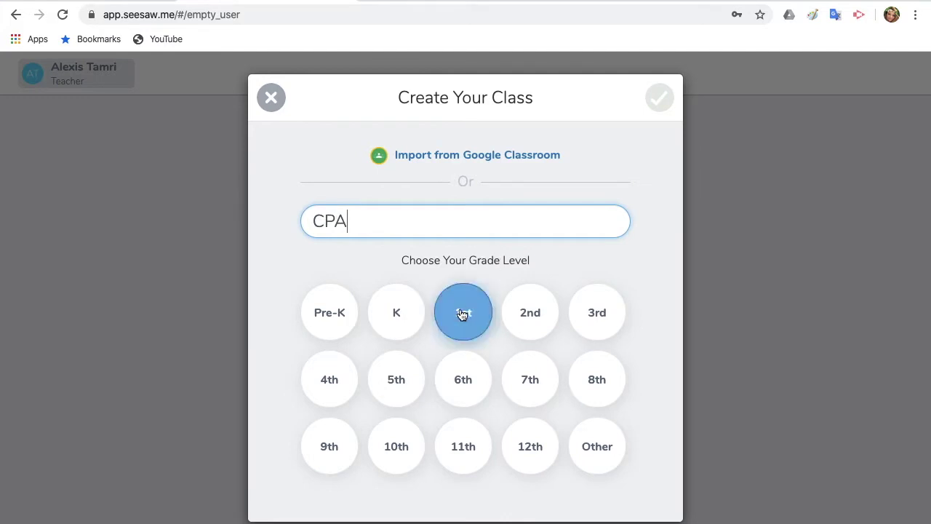
pyautogui.click(463, 313)
pyautogui.click(651, 106)
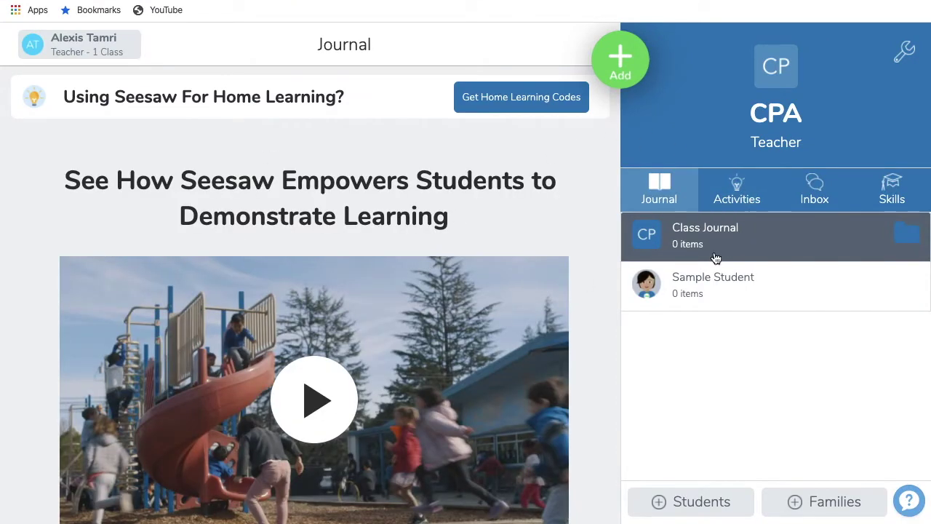
# - Start adding students to CPA without Google or email sign-in, using Shared Devices, and choose to paste a list of student names
pyautogui.click(690, 503)
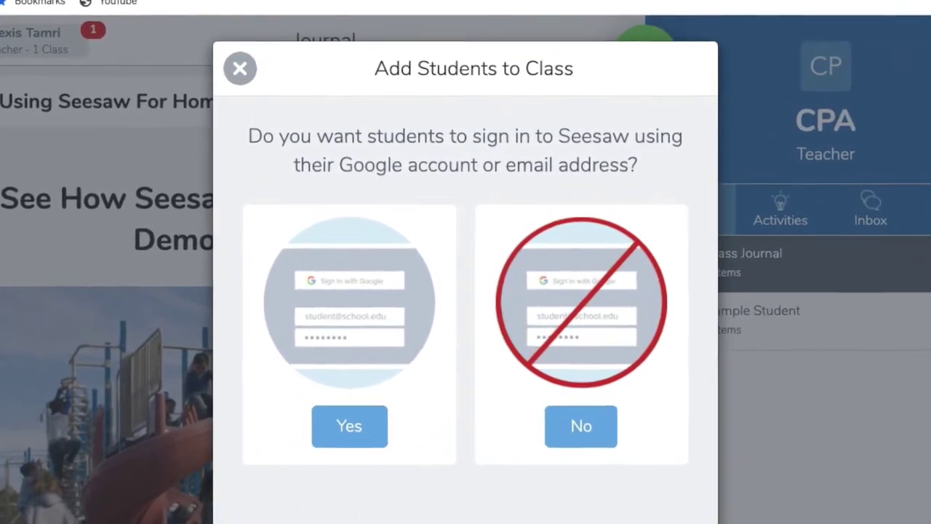
pyautogui.click(570, 430)
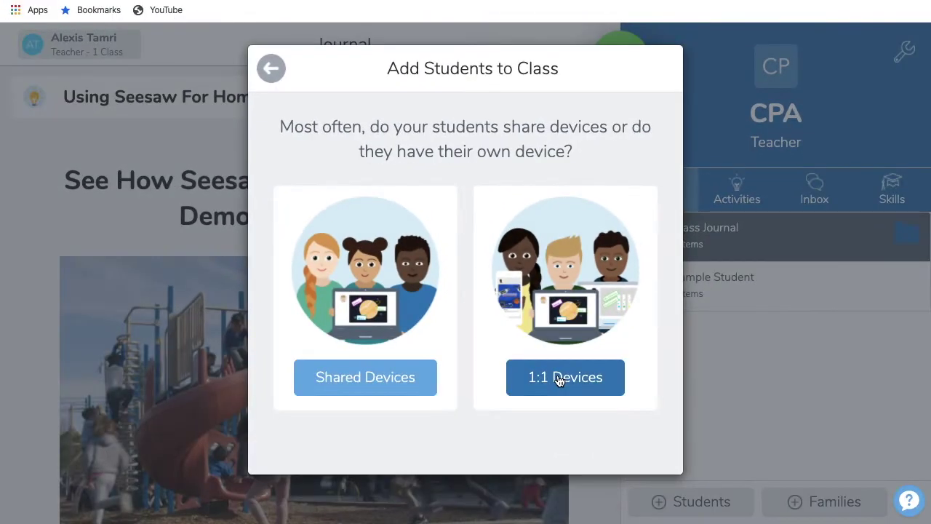
pyautogui.click(324, 391)
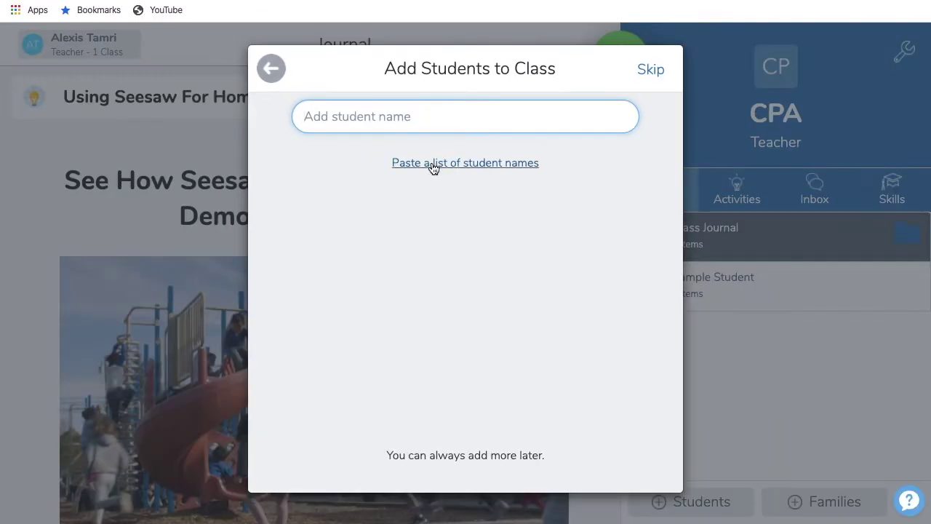
pyautogui.click(433, 165)
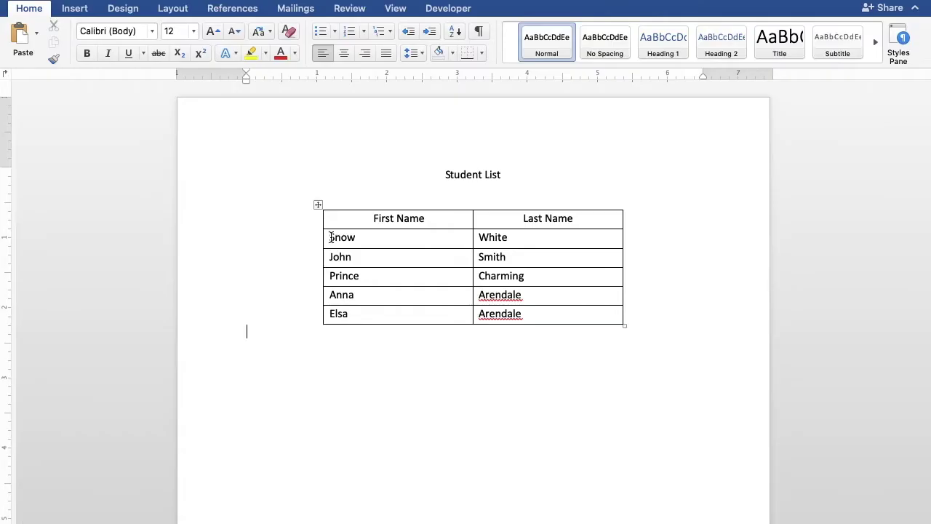
# - Copy all student first and last names from the Student List table in Word and paste them into the Seesaw student list in Chrome
pyautogui.moveTo(330, 237); pyautogui.dragTo(524, 314)
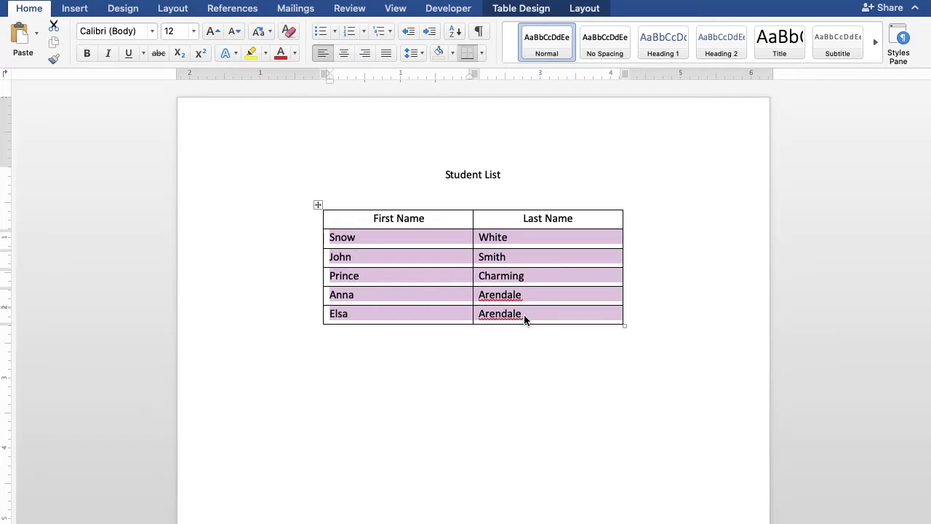
pyautogui.rightClick(524, 314)
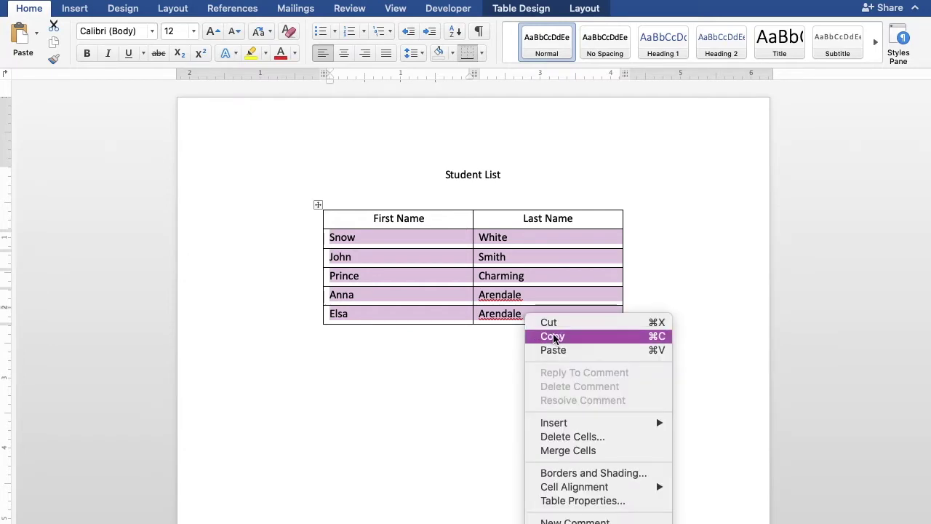
pyautogui.click(553, 337)
pyautogui.press('super+Tab')
pyautogui.press('super+Tab')
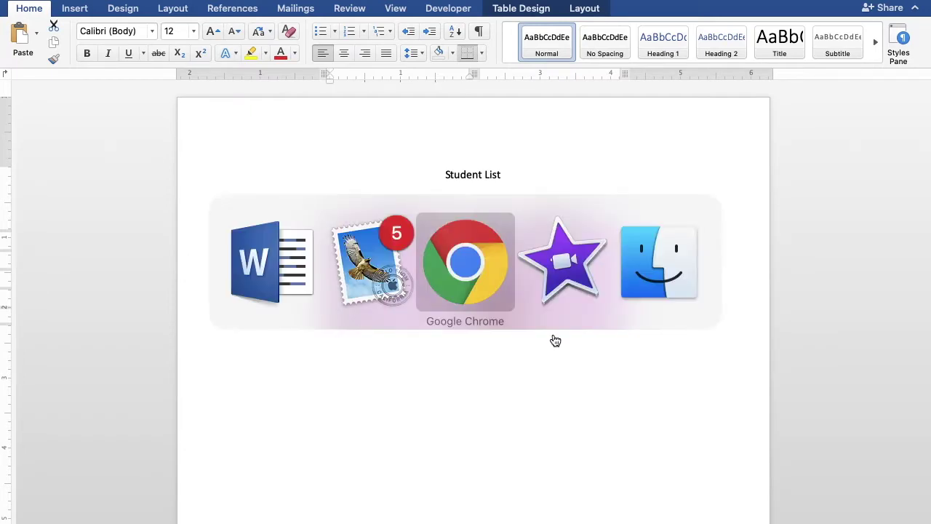
pyautogui.press('super+v')
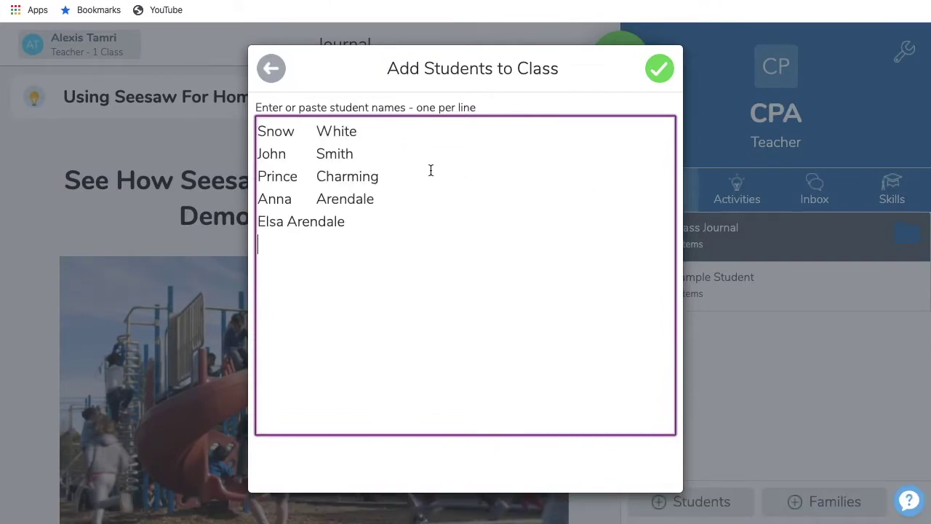
# - Align the last student's surname with the others in the pasted list and add all the students to the class
pyautogui.click(287, 222)
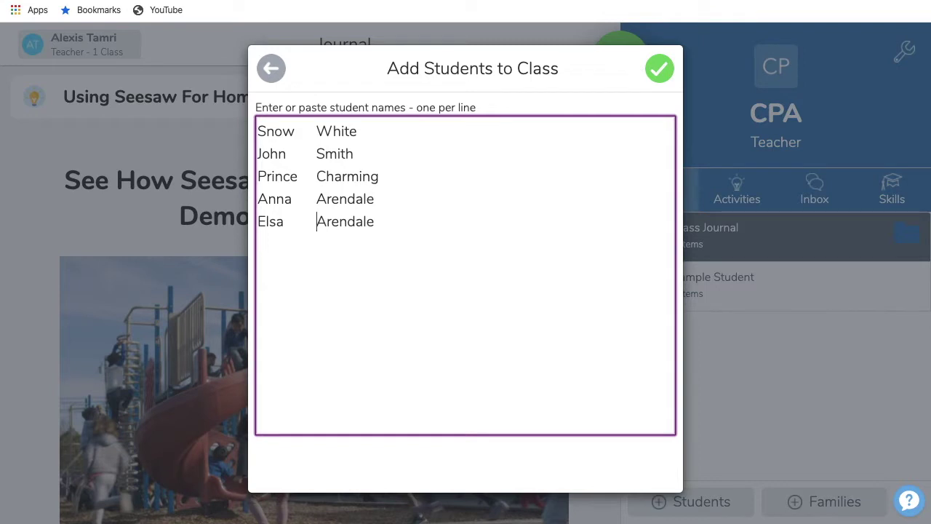
pyautogui.click(659, 71)
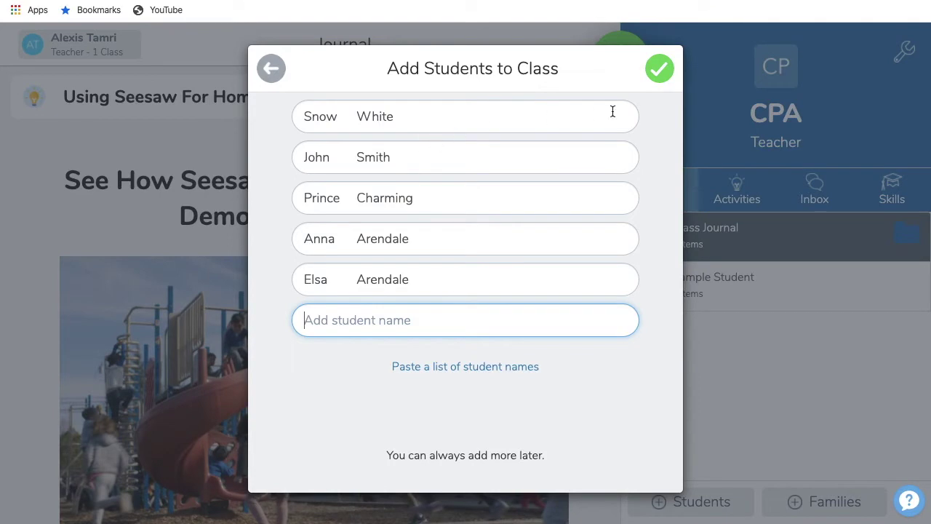
pyautogui.click(661, 71)
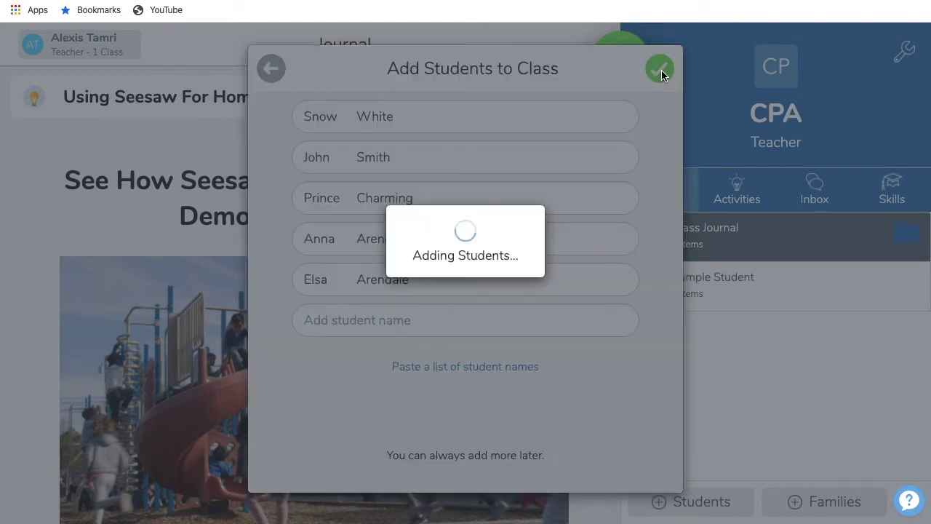
# - Open the class's printable Student Sign In Poster and close its browser tab
pyautogui.scroll(-3, 627, 164)
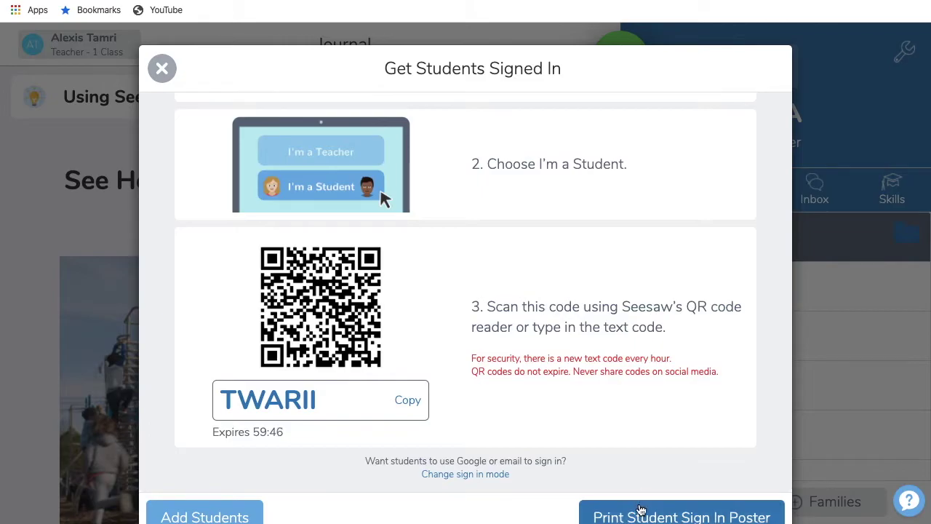
pyautogui.click(638, 509)
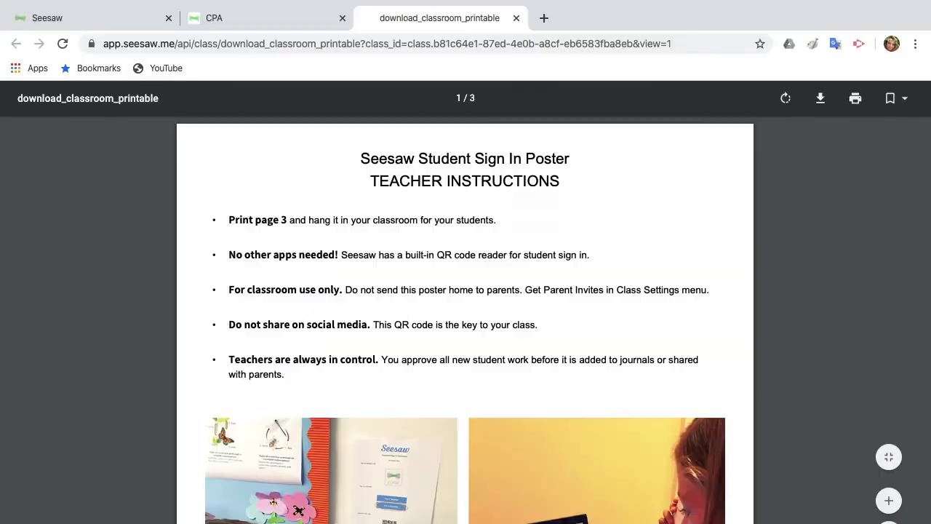
pyautogui.moveTo(182, 5)
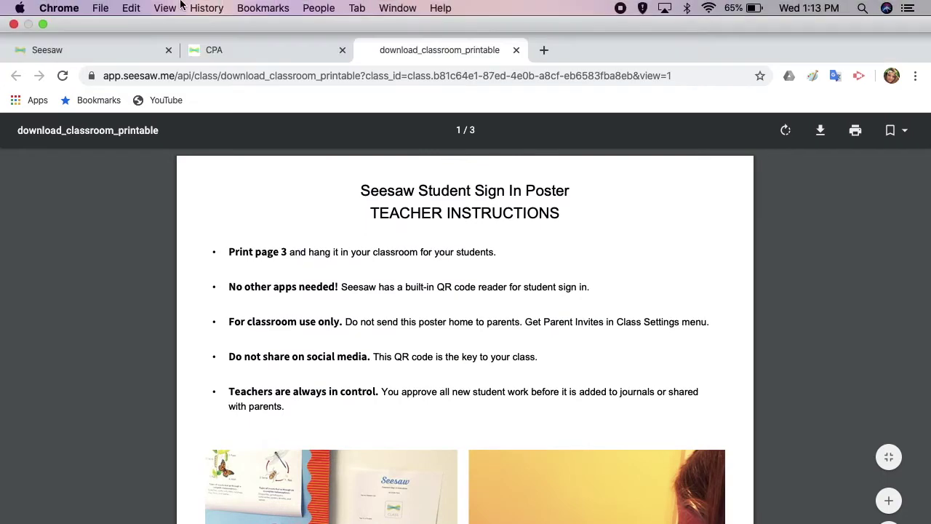
pyautogui.click(101, 9)
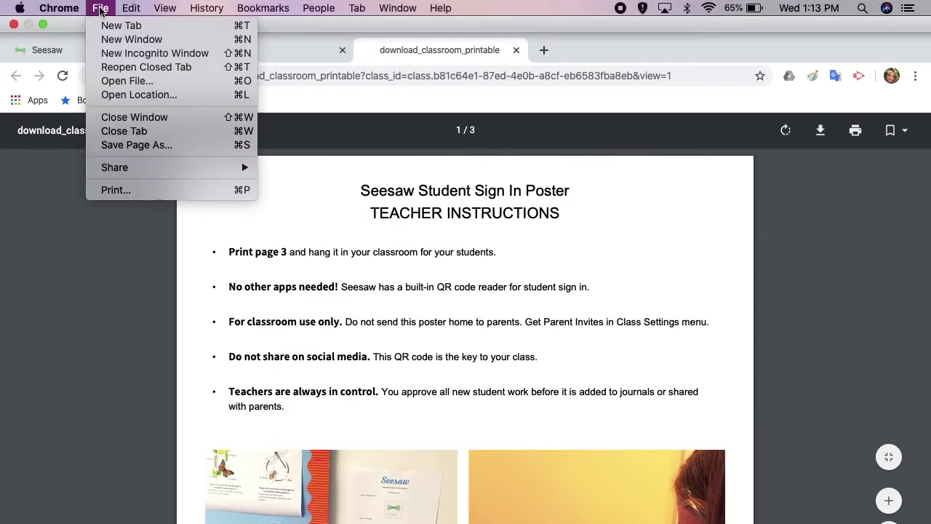
pyautogui.click(124, 131)
# - Look through CPA QR Code Seesaw.pdf down to the student sign-in instructions and the class QR code
pyautogui.scroll(-10, 465, 291)
pyautogui.scroll(-5, 465, 291)
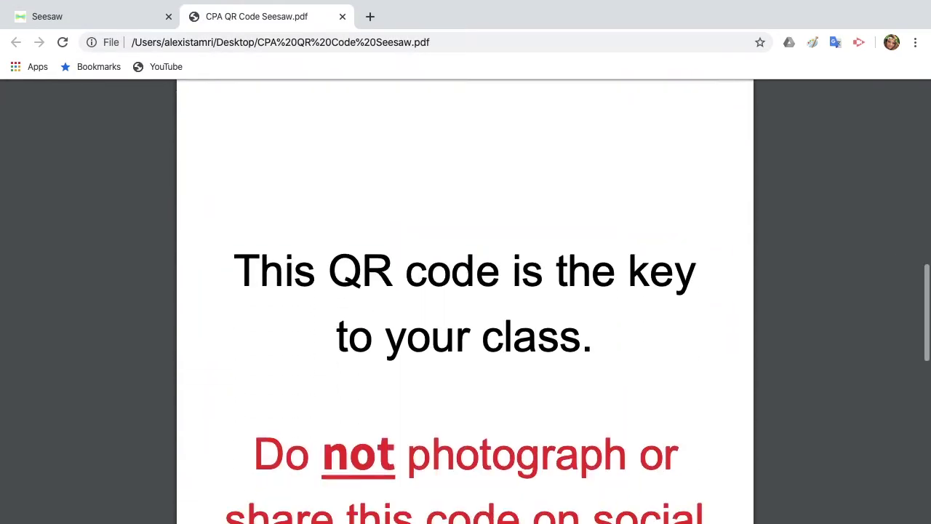
pyautogui.scroll(-4, 466, 291)
pyautogui.scroll(-10, 465, 291)
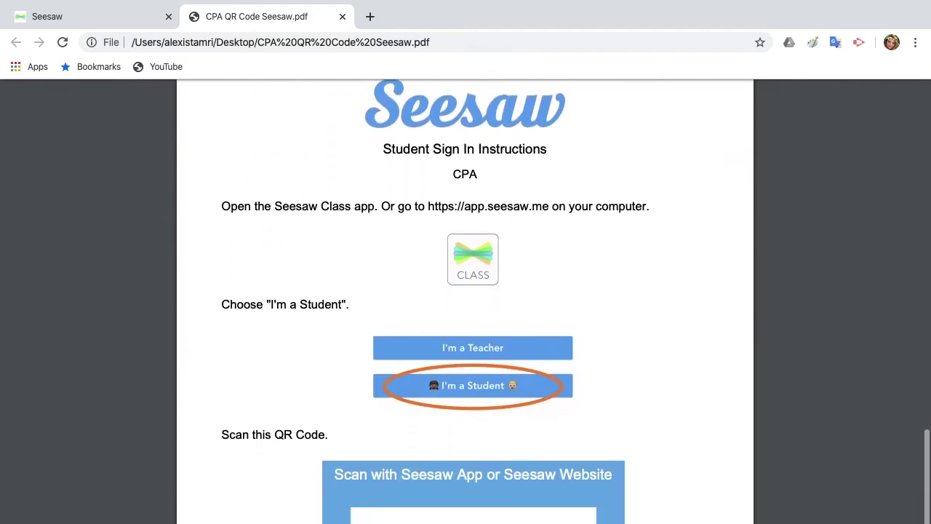
pyautogui.scroll(1, 465, 291)
pyautogui.scroll(-2, 465, 291)
pyautogui.scroll(-6, 466, 291)
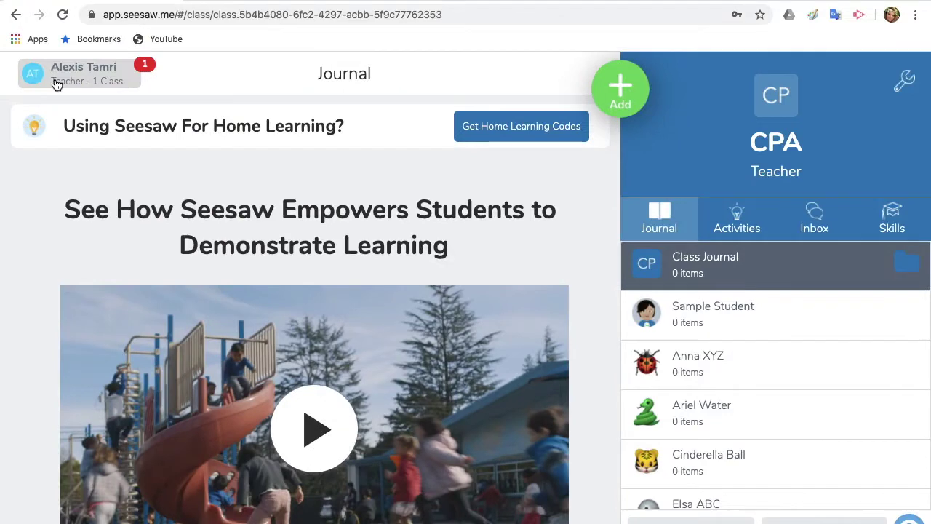
# - View the form for creating another class from the teacher account, and close it without creating one
pyautogui.click(56, 84)
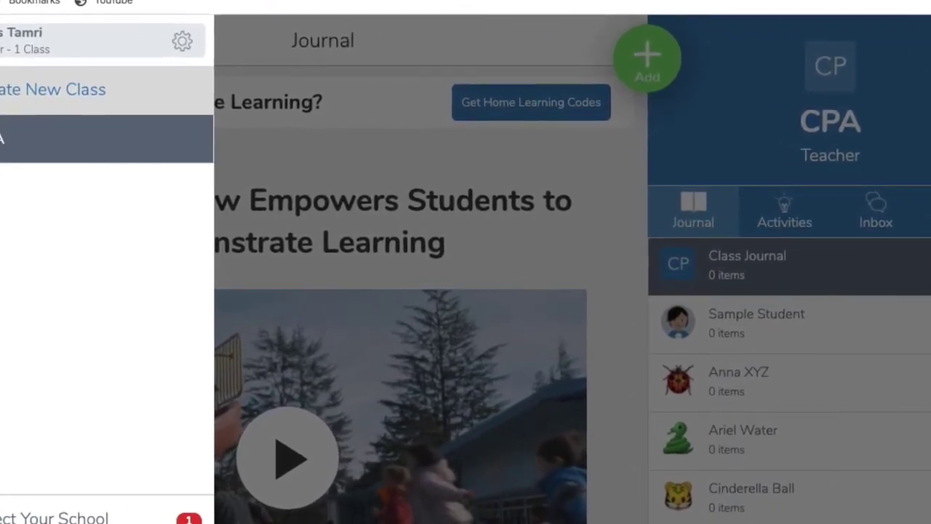
pyautogui.click(49, 114)
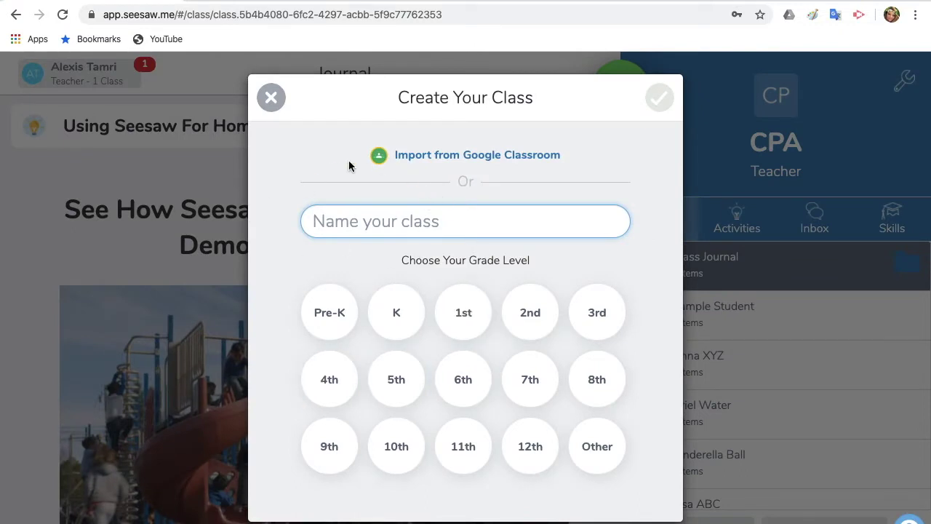
pyautogui.click(271, 97)
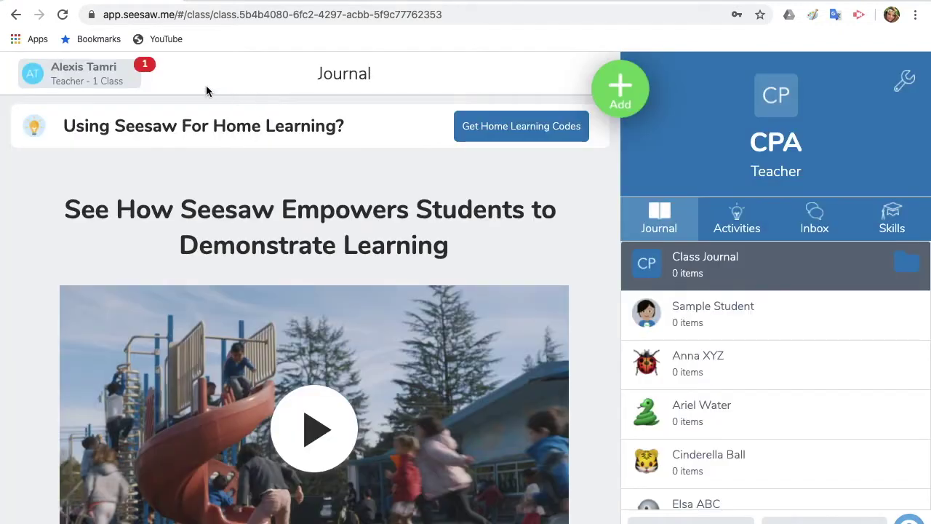
# - Search the schools for Louis Massignon and connect the teacher account to Lycée Français International Louis Massignon Bouskoura
pyautogui.click(109, 78)
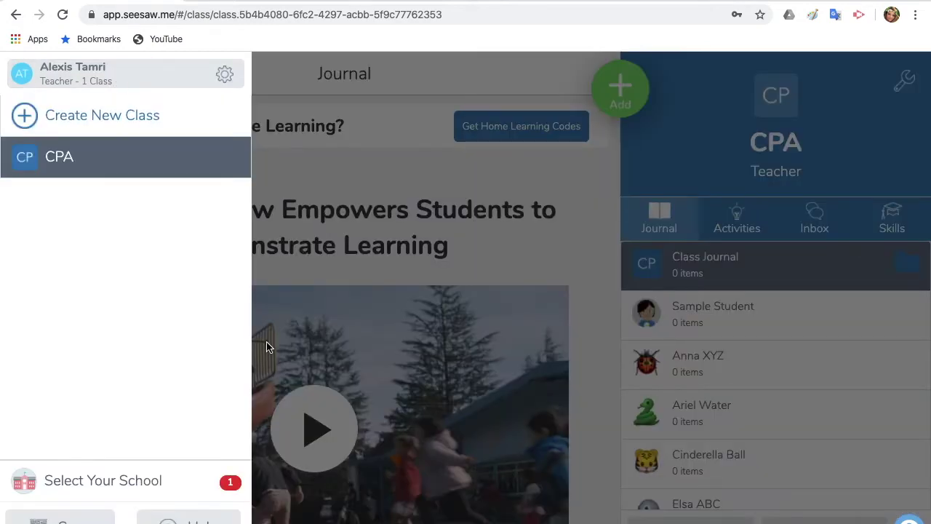
pyautogui.click(188, 486)
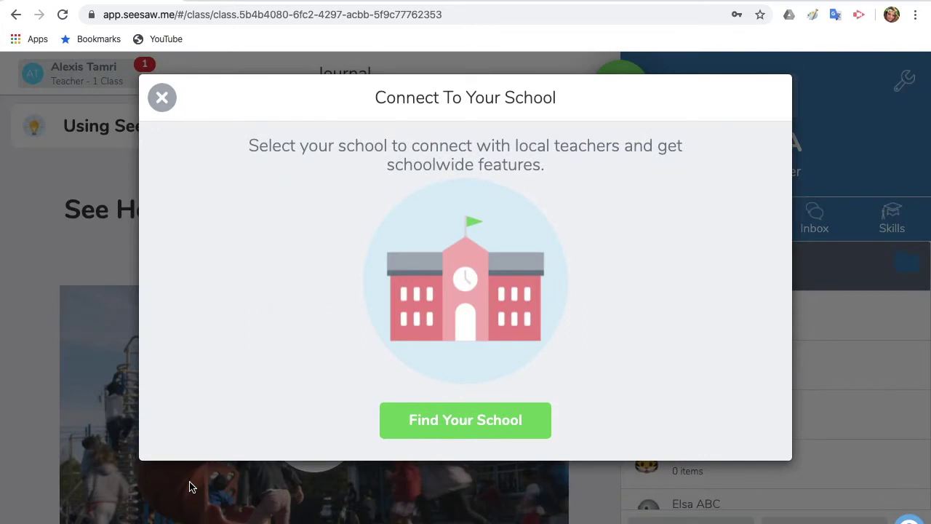
pyautogui.click(492, 422)
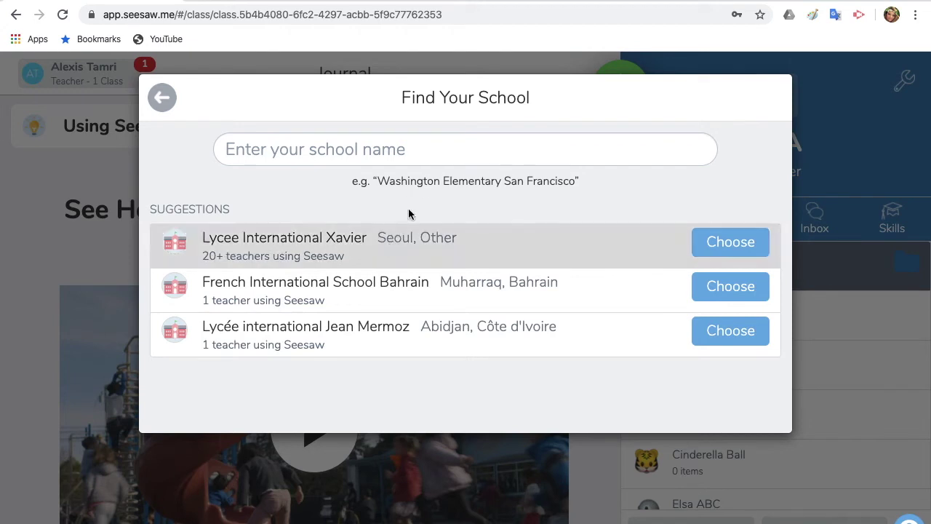
pyautogui.click(450, 143)
pyautogui.write('L')
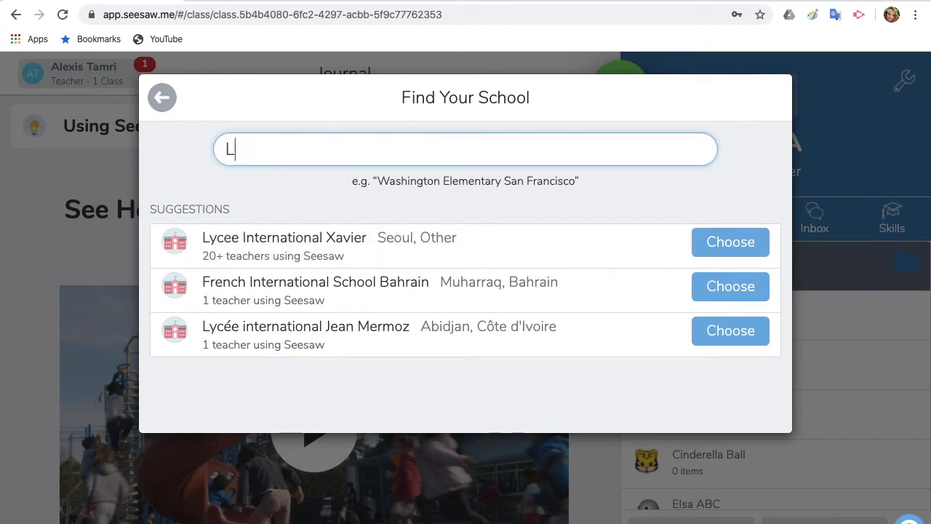
pyautogui.write('ouis Massignon')
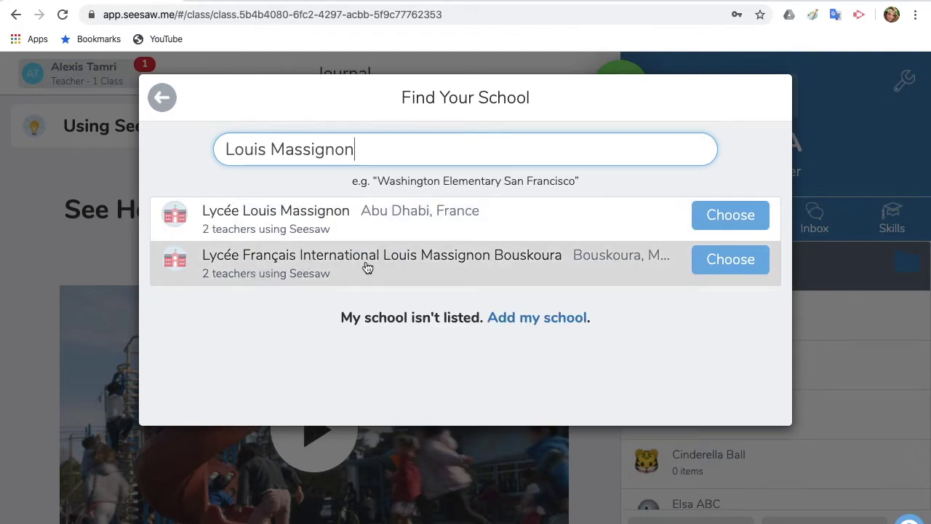
pyautogui.click(725, 259)
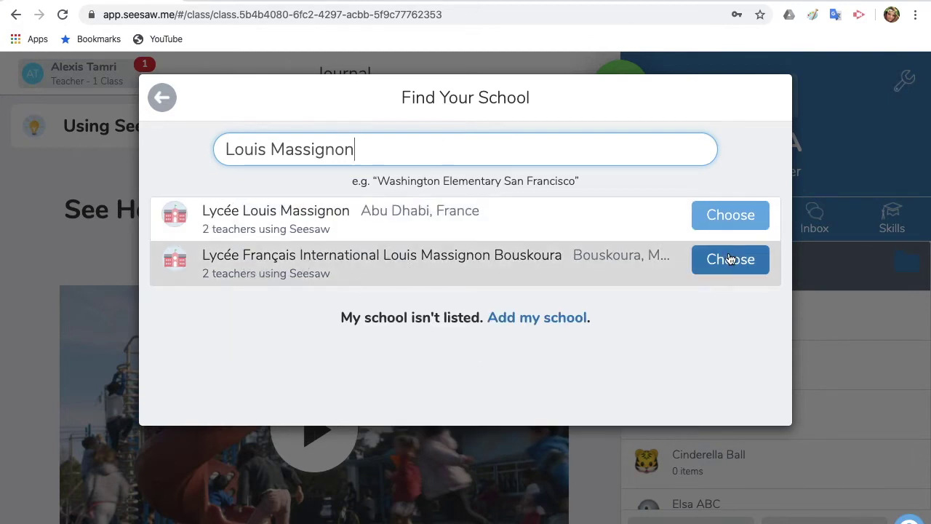
pyautogui.click(730, 259)
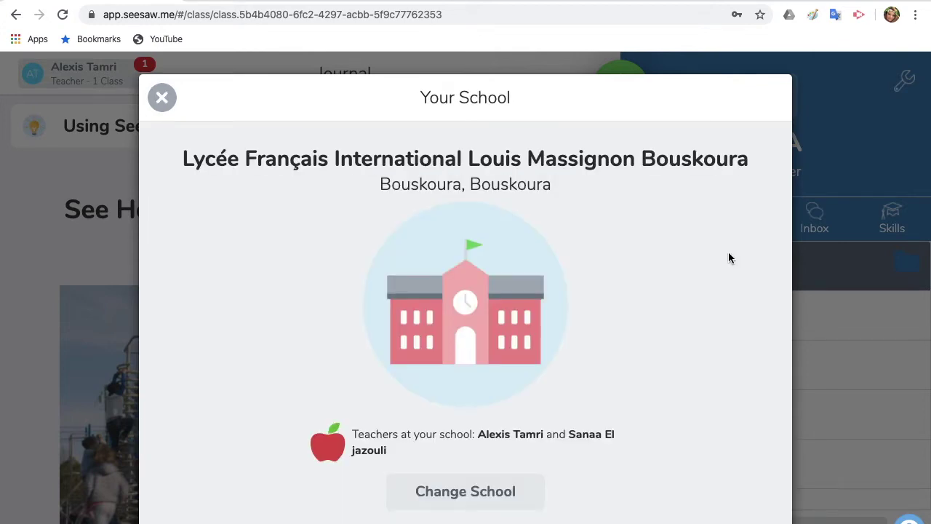
pyautogui.click(162, 98)
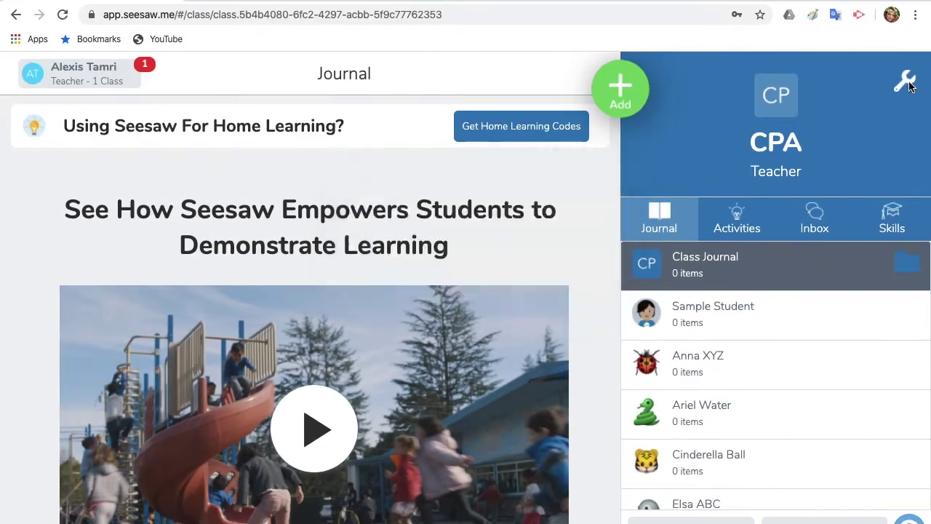
# - Generate a co-teacher invite link for the CPA class, copy it and close the class settings
pyautogui.click(907, 83)
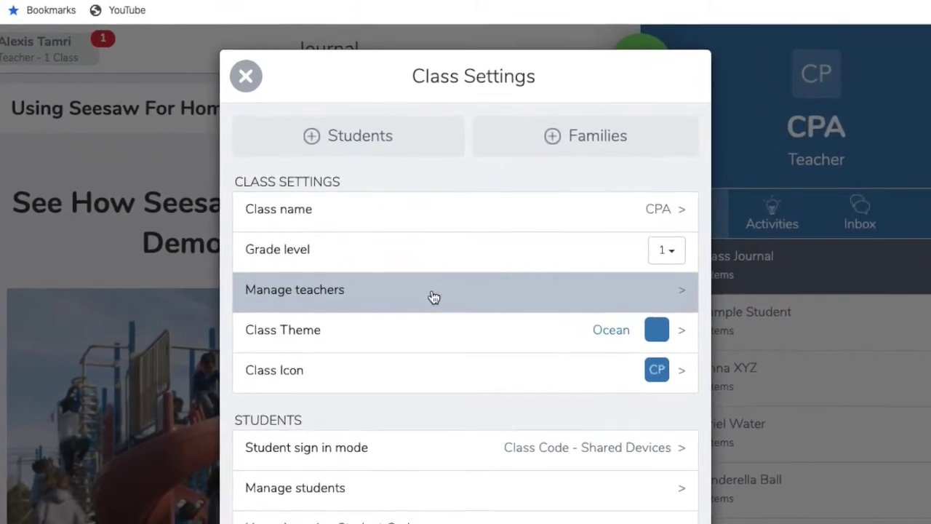
pyautogui.click(432, 298)
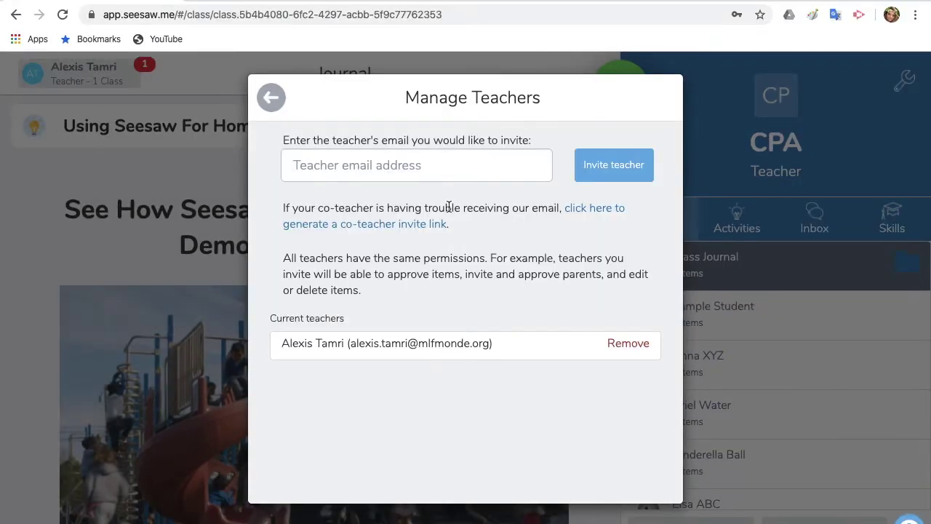
pyautogui.click(589, 211)
pyautogui.moveTo(570, 299); pyautogui.dragTo(352, 304)
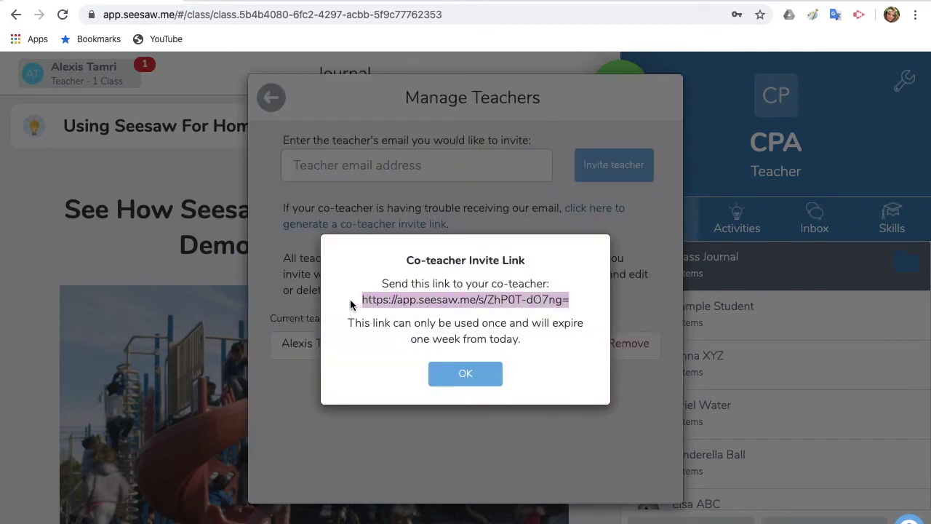
pyautogui.rightClick(384, 299)
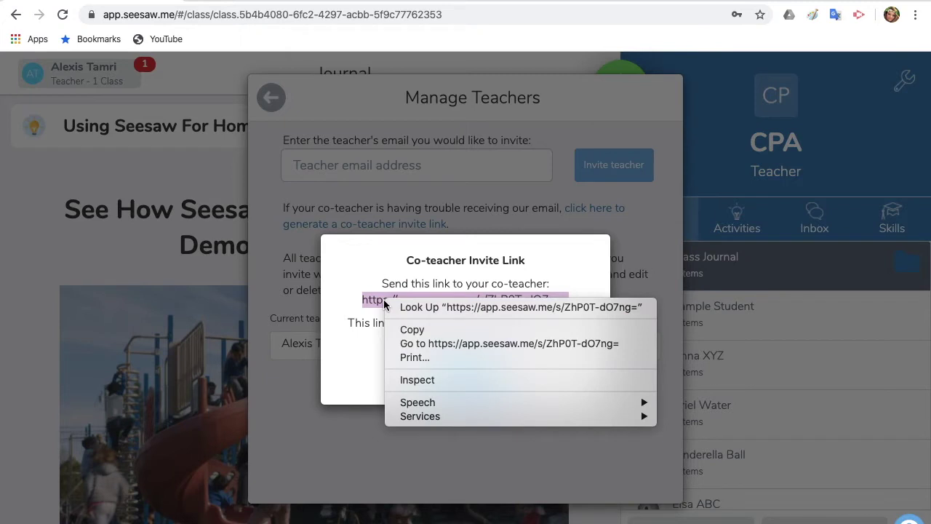
pyautogui.click(411, 328)
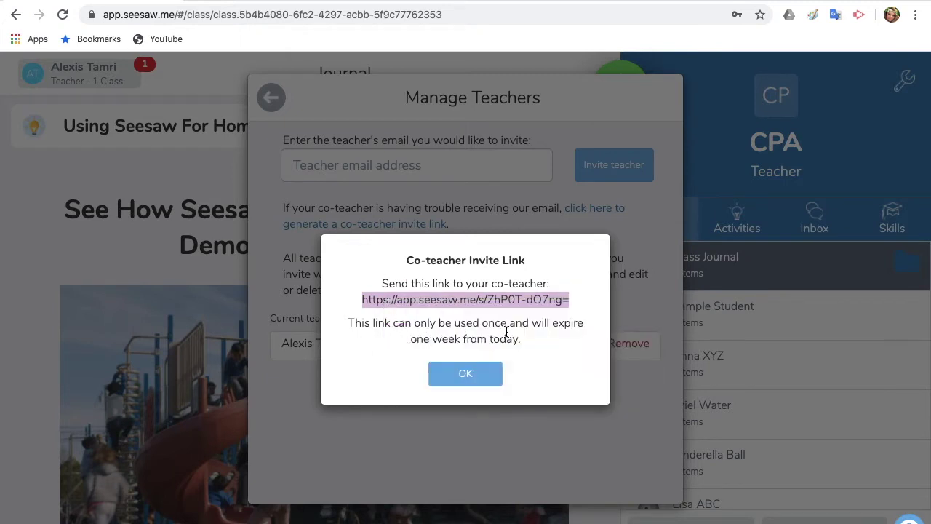
pyautogui.click(470, 374)
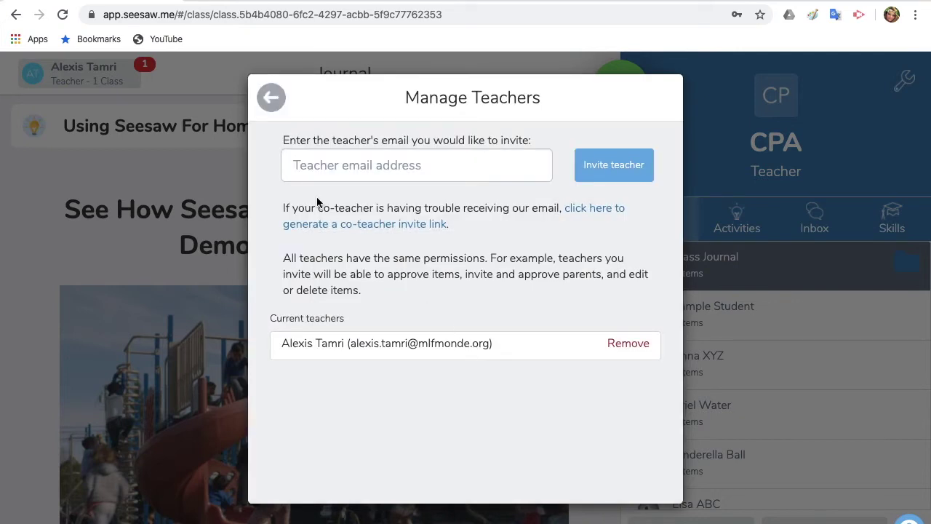
pyautogui.click(272, 101)
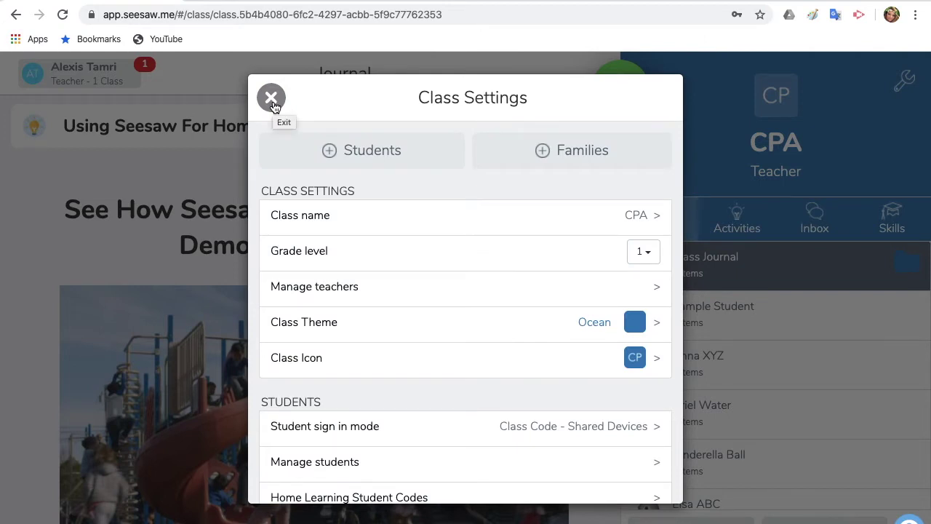
pyautogui.click(271, 98)
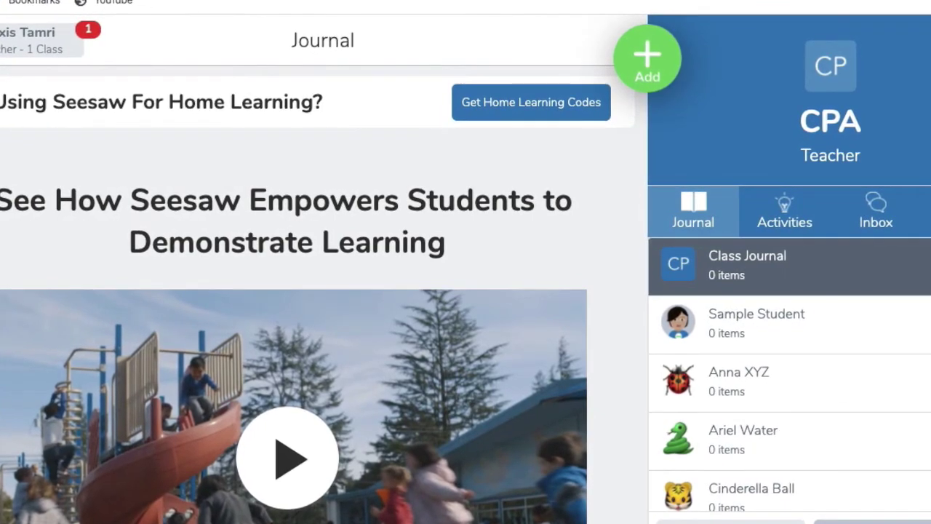
# - Turn on family access for the CPA class and copy the shareable family invite link
pyautogui.click(816, 495)
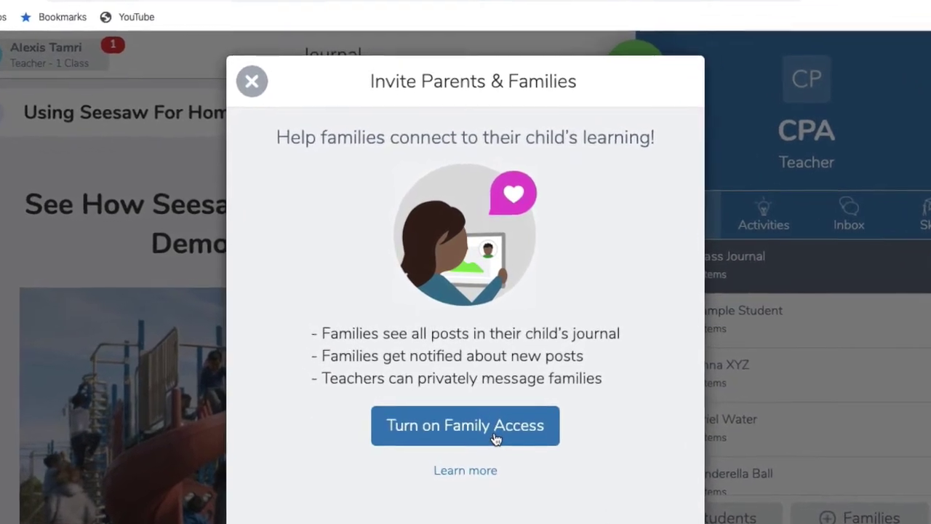
pyautogui.click(498, 451)
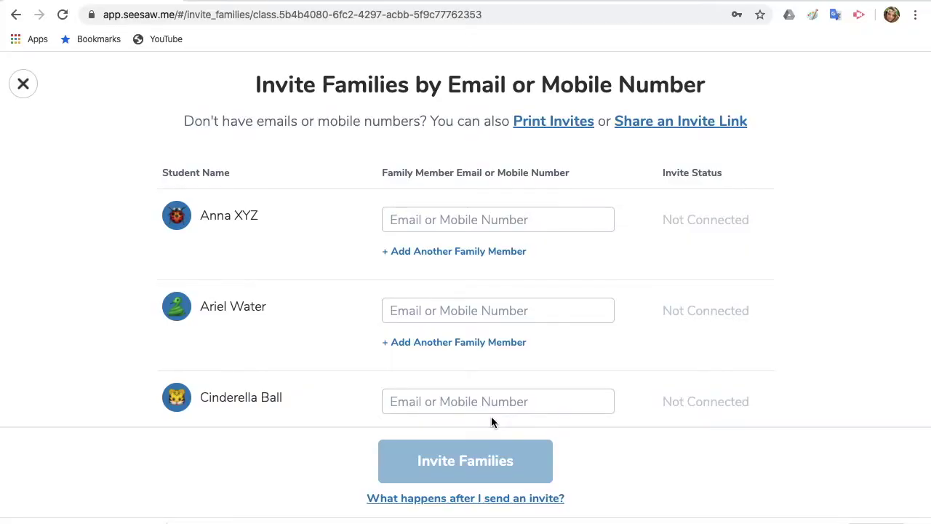
pyautogui.click(679, 131)
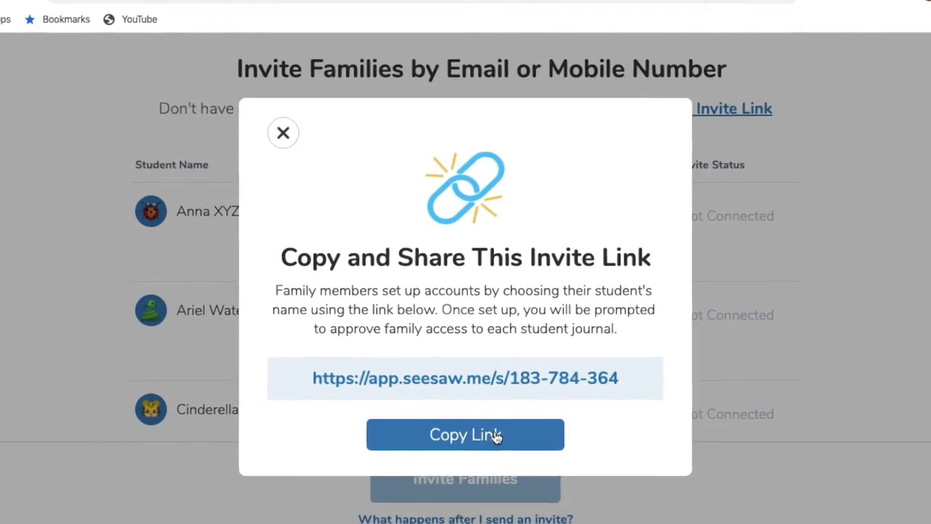
pyautogui.click(499, 449)
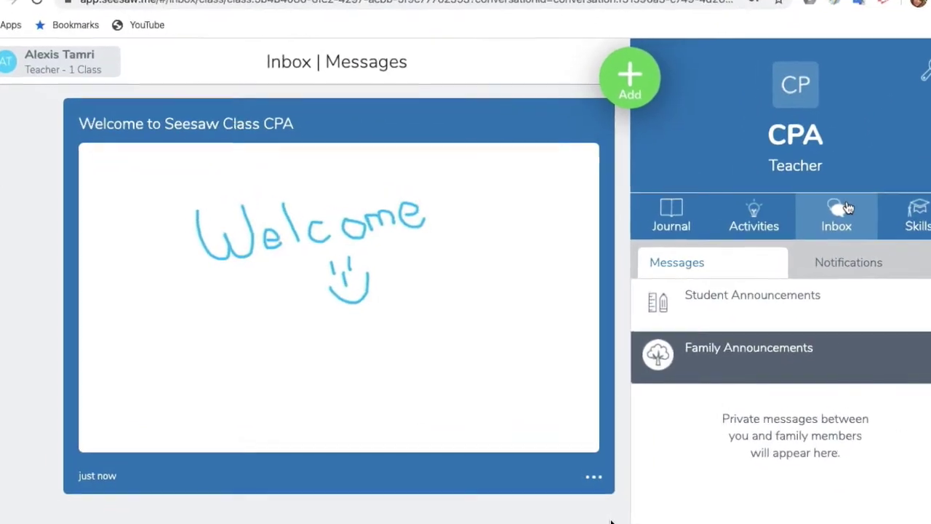
# - Create a class skill named Oral Production with a quick code and the description "Introduce yourself"
pyautogui.click(919, 217)
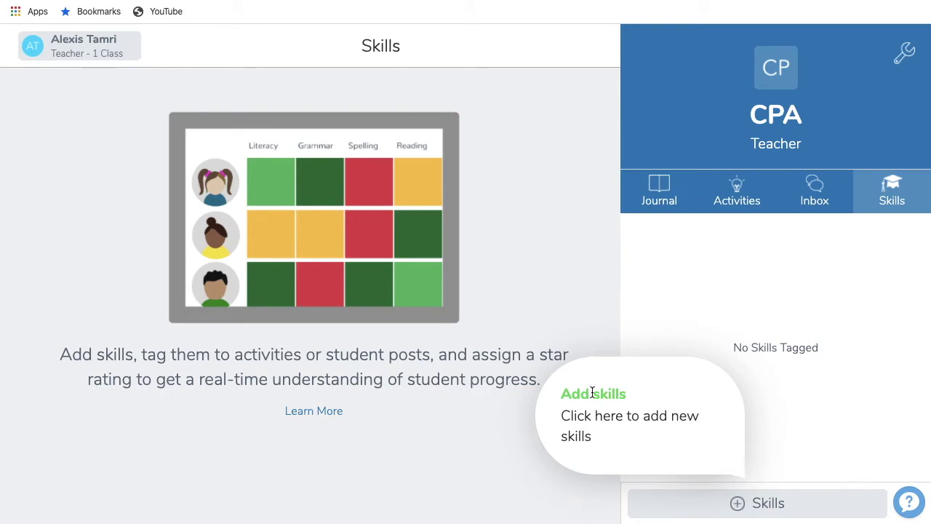
pyautogui.click(744, 516)
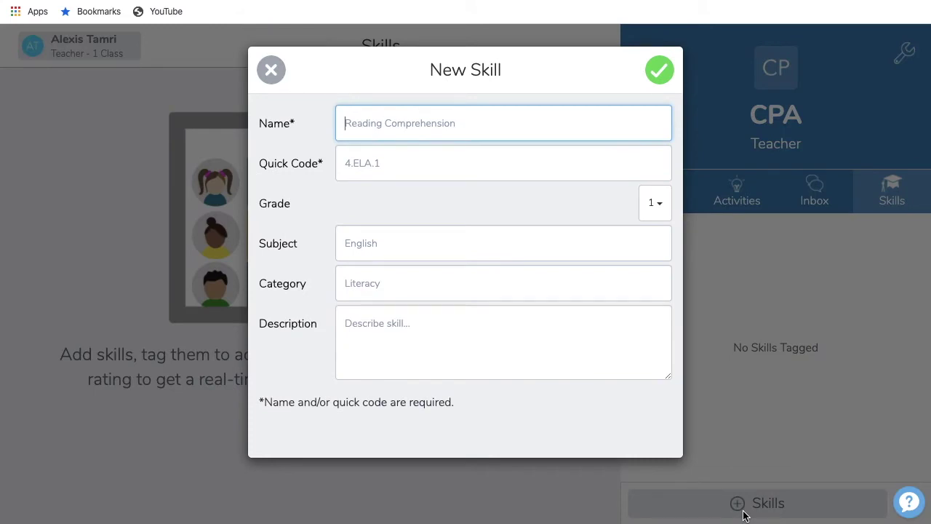
pyautogui.write('0')
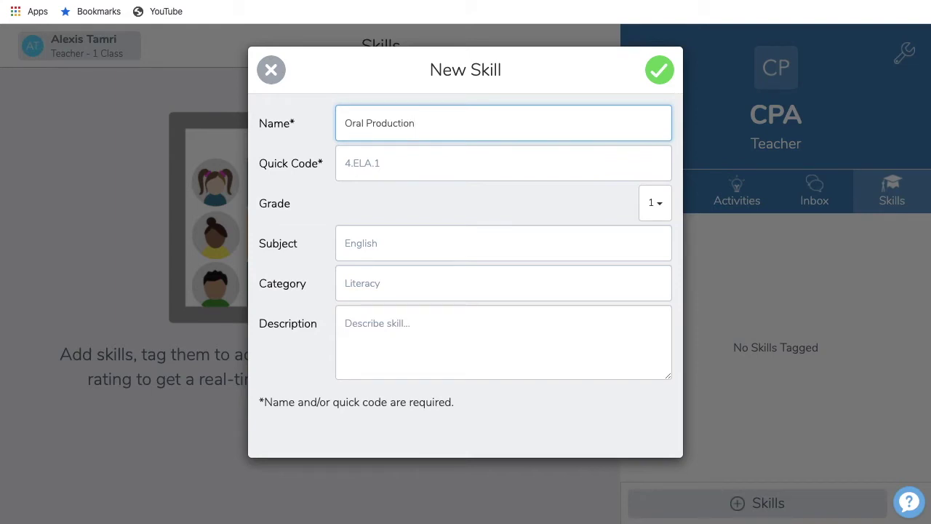
pyautogui.click(505, 233)
pyautogui.click(462, 284)
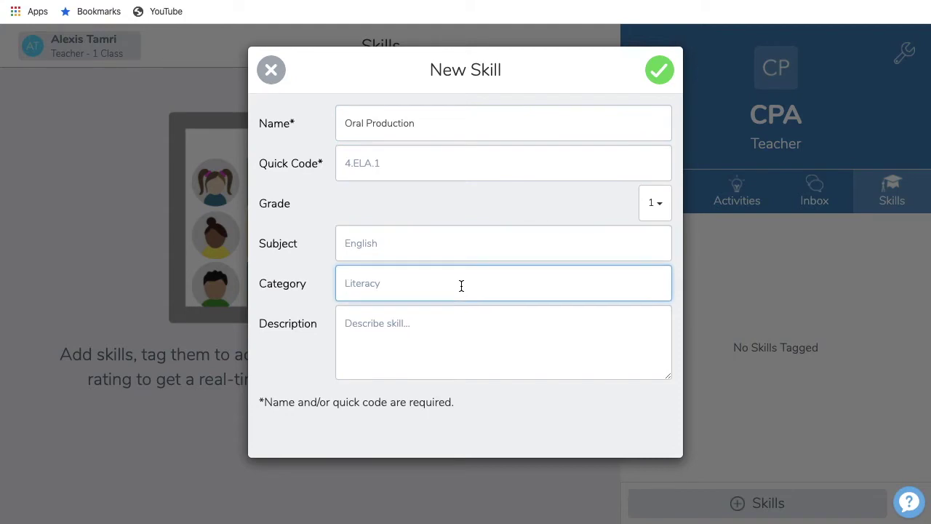
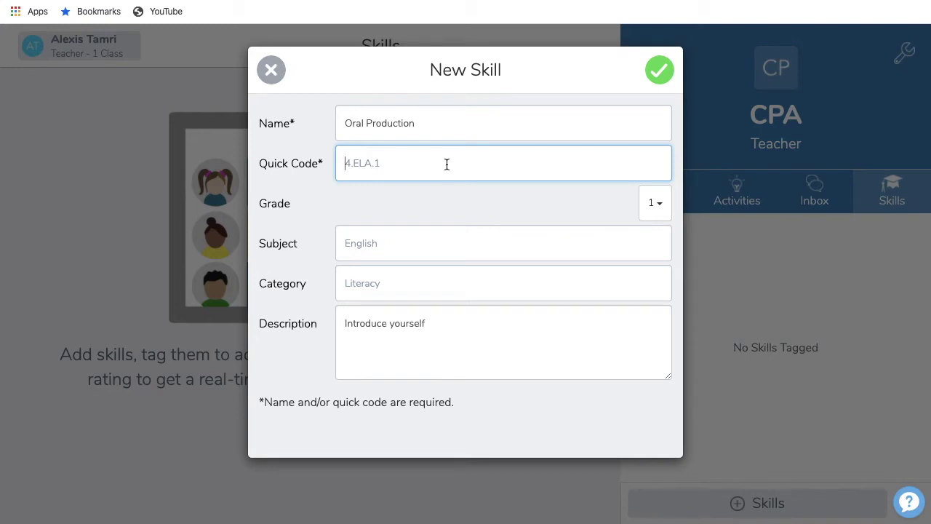
pyautogui.write('P')
pyautogui.click(663, 79)
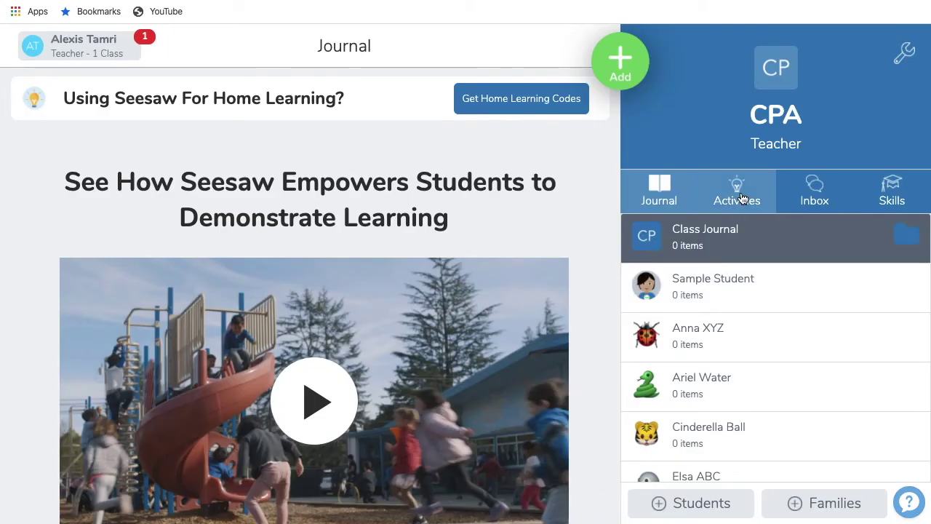
# - Start assigning an activity to the class and search the community library's 1st Grade activities for "time"
pyautogui.click(739, 195)
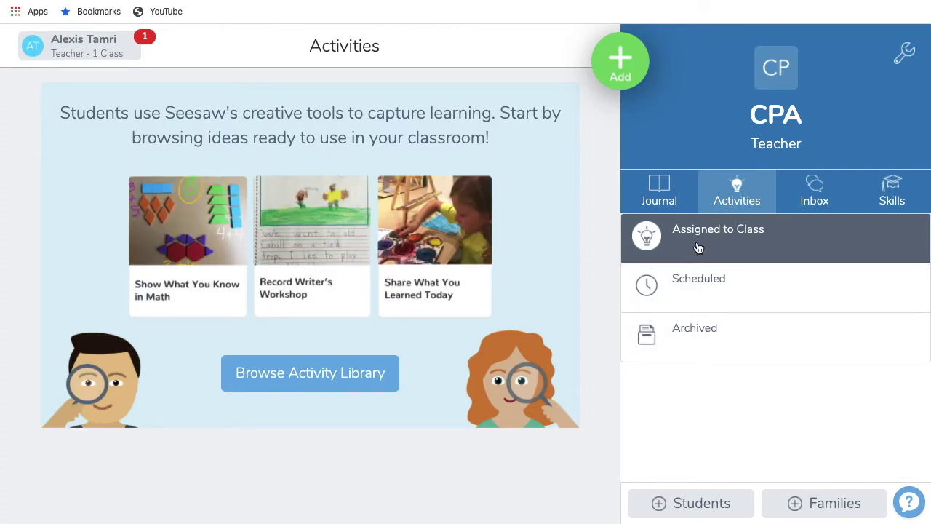
pyautogui.click(618, 65)
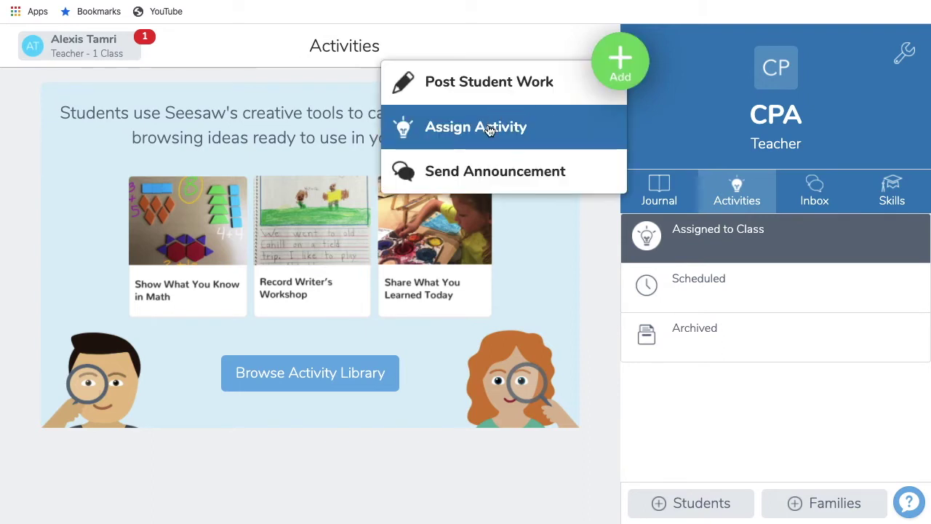
pyautogui.click(451, 128)
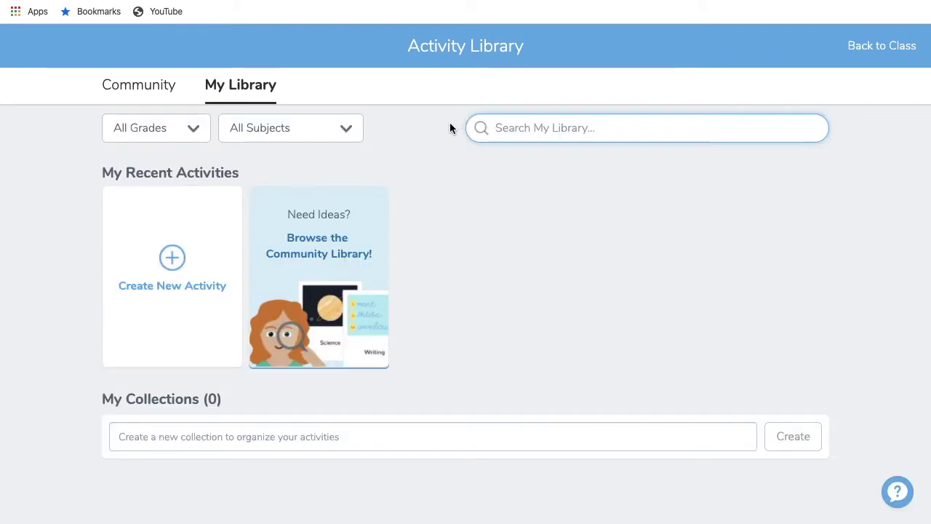
pyautogui.click(319, 262)
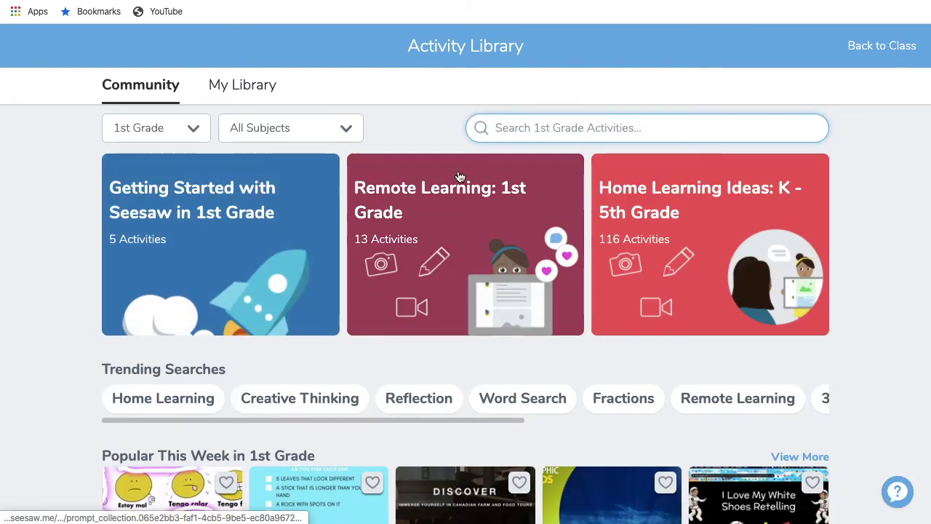
pyautogui.click(638, 130)
pyautogui.write('time')
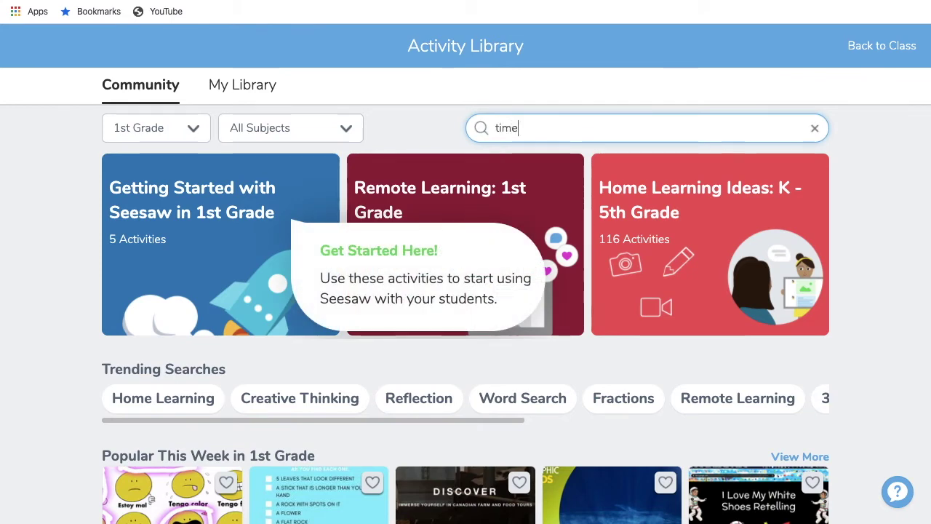
pyautogui.press('Return')
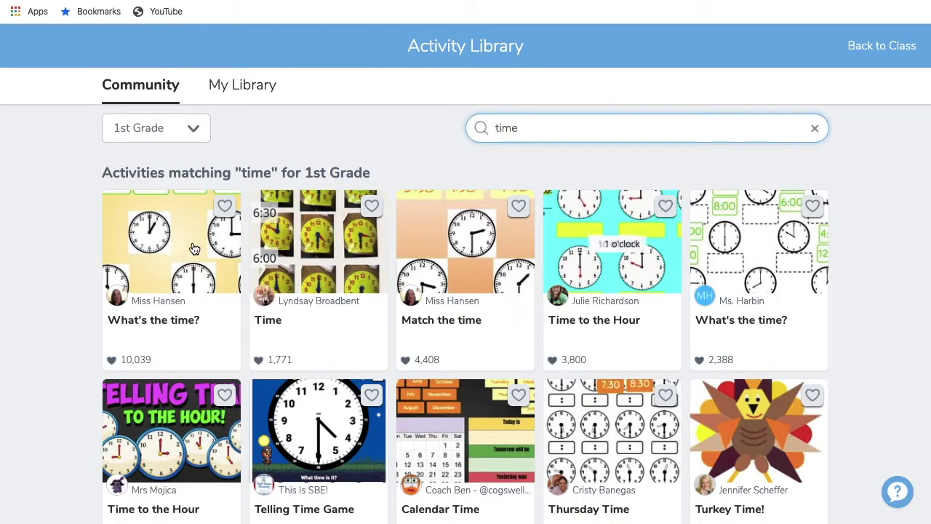
# - Replace the community library search with "what's your name?" for 1st Grade activities
pyautogui.doubleClick(528, 127)
pyautogui.press('BackSpace')
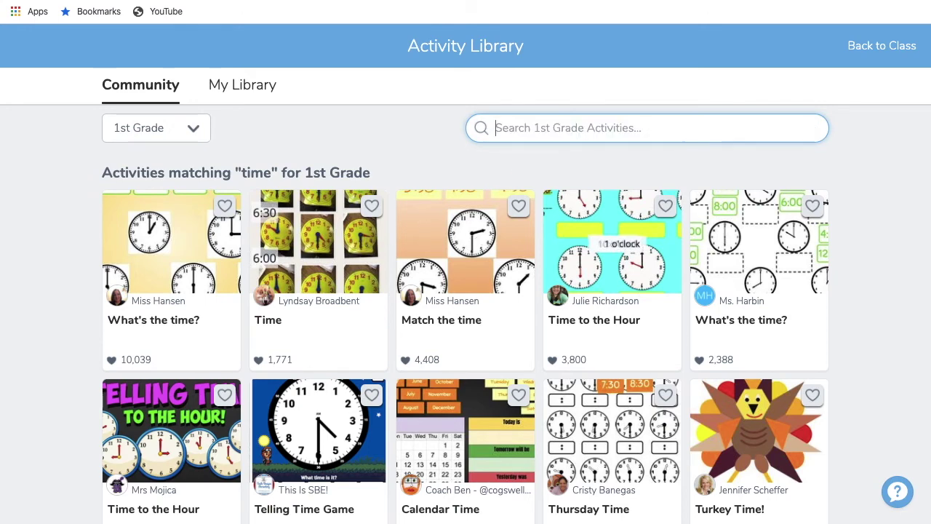
pyautogui.write("what's your name")
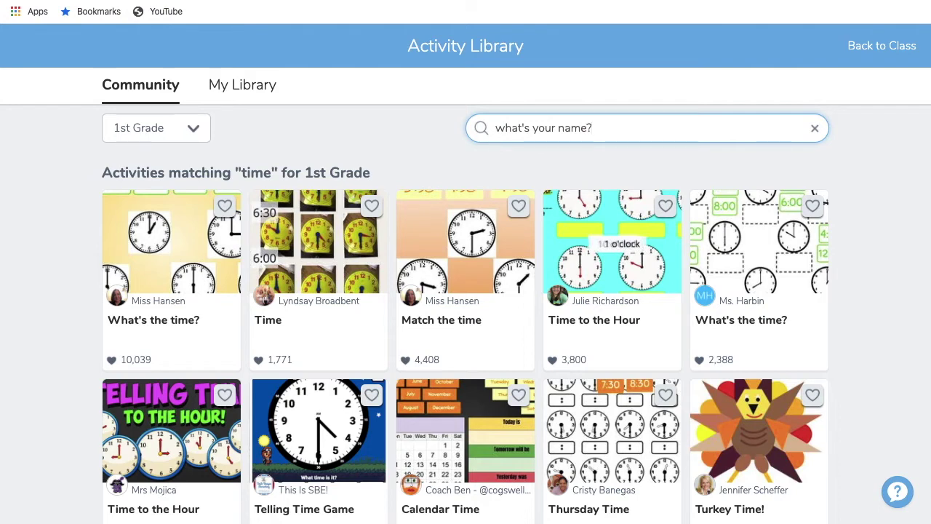
pyautogui.write('?')
pyautogui.press('Return')
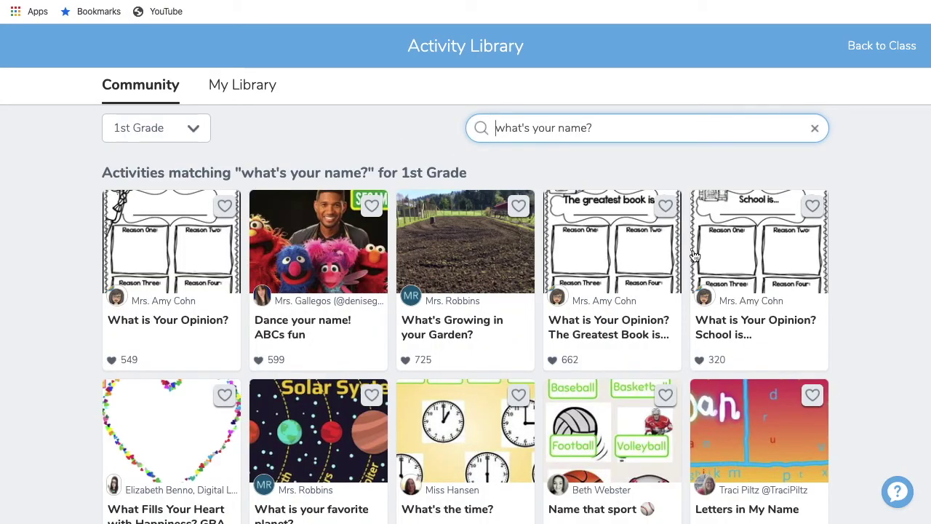
# - Start assigning the activity "What is Your Opinion? The Greatest Book is..." and activate the free 60-day trial for scheduling activities
pyautogui.click(614, 288)
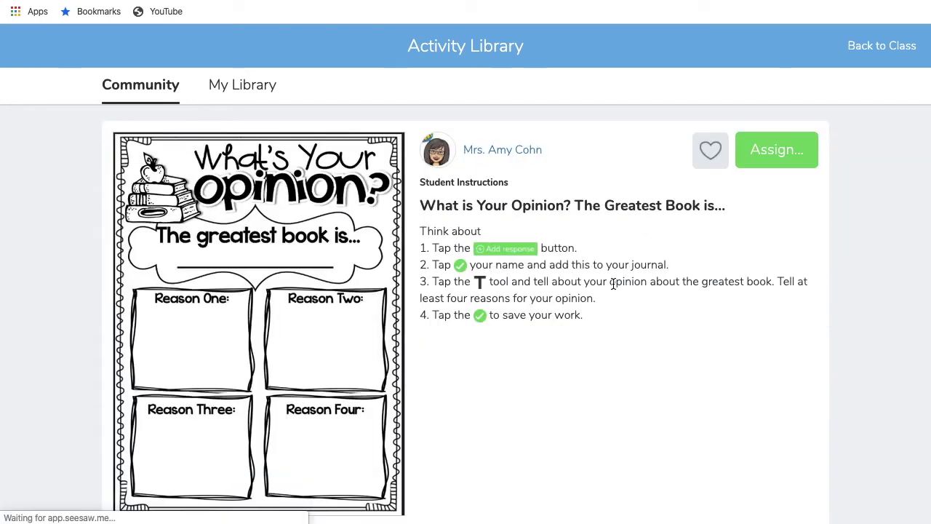
pyautogui.click(771, 146)
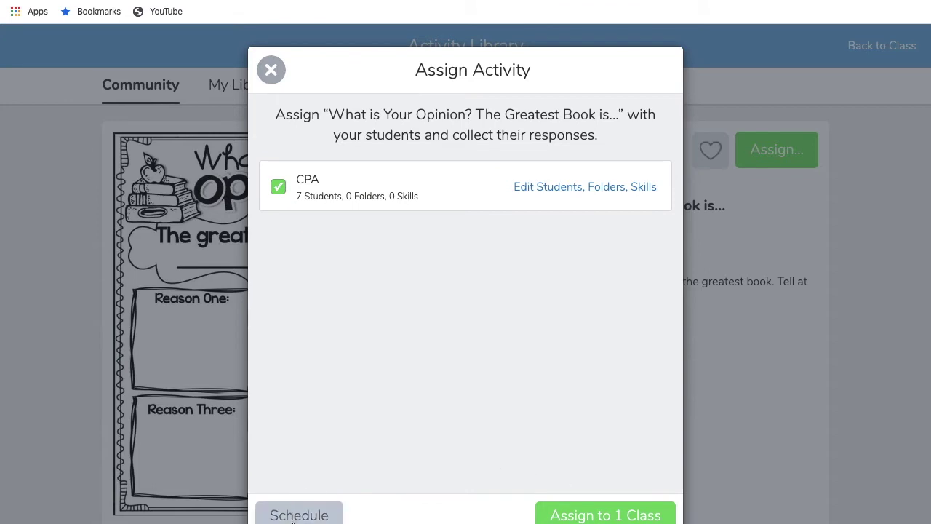
pyautogui.click(299, 514)
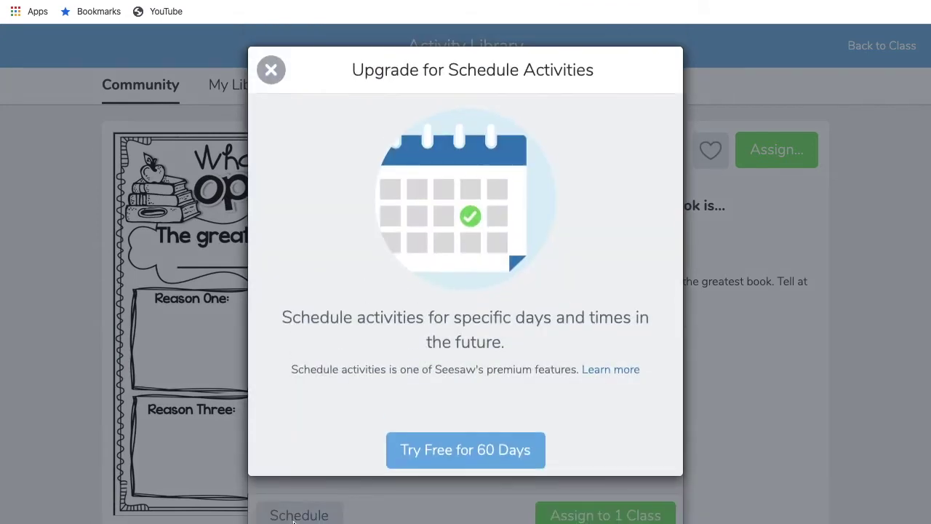
pyautogui.click(447, 463)
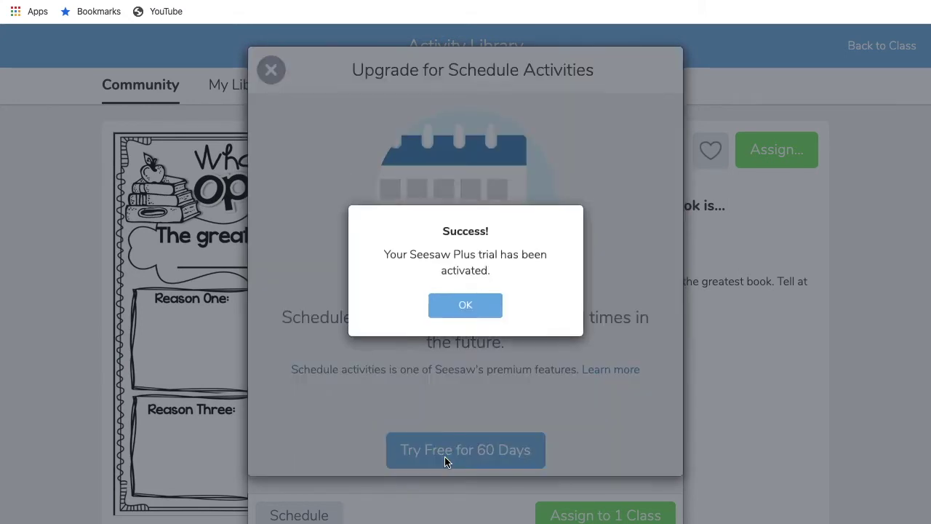
pyautogui.click(465, 308)
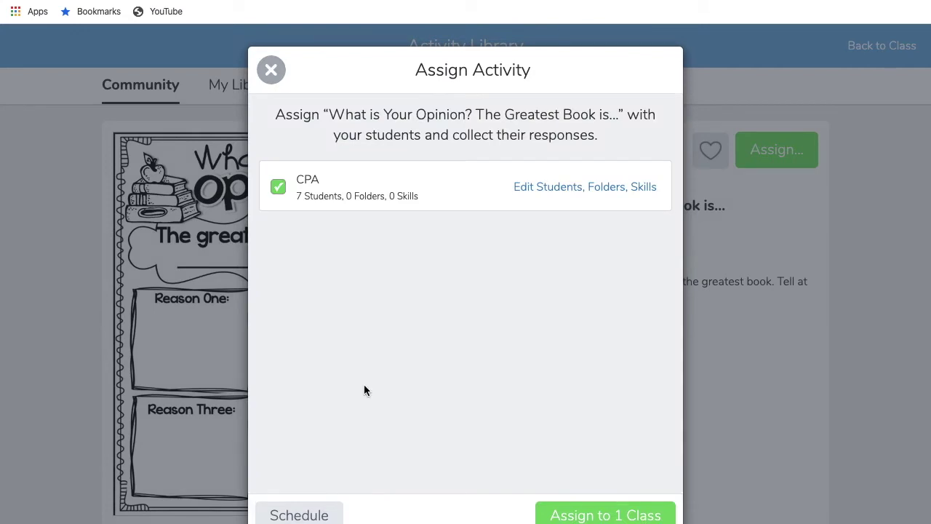
# - Schedule the activity for a specific date and time and set the date to Apr 02
pyautogui.click(289, 514)
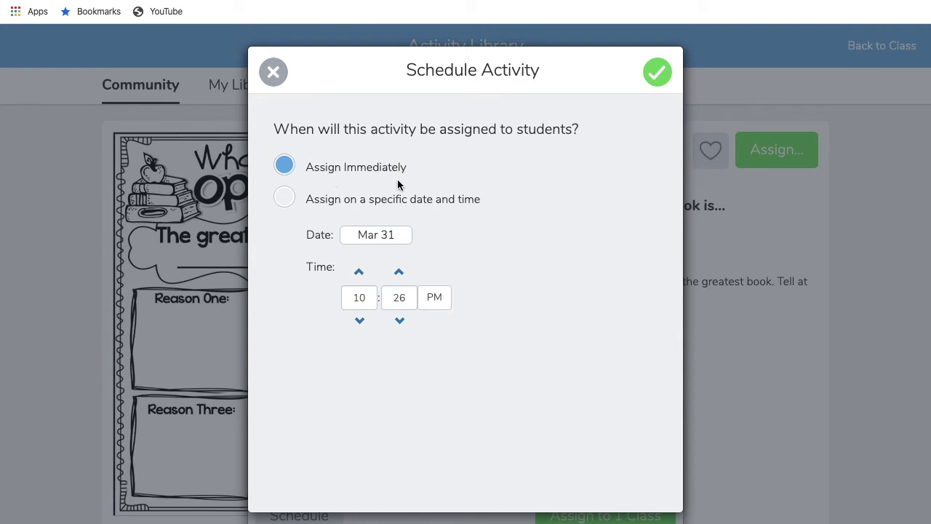
pyautogui.click(285, 200)
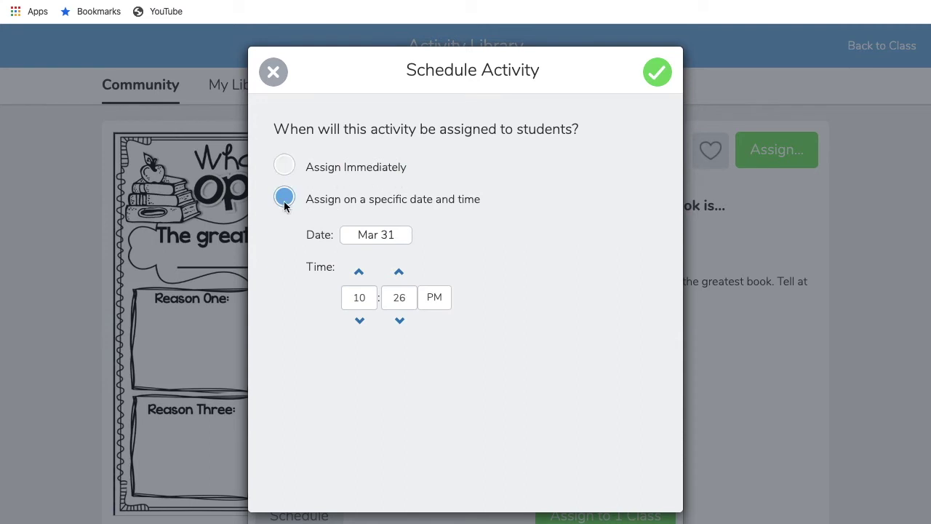
pyautogui.click(361, 236)
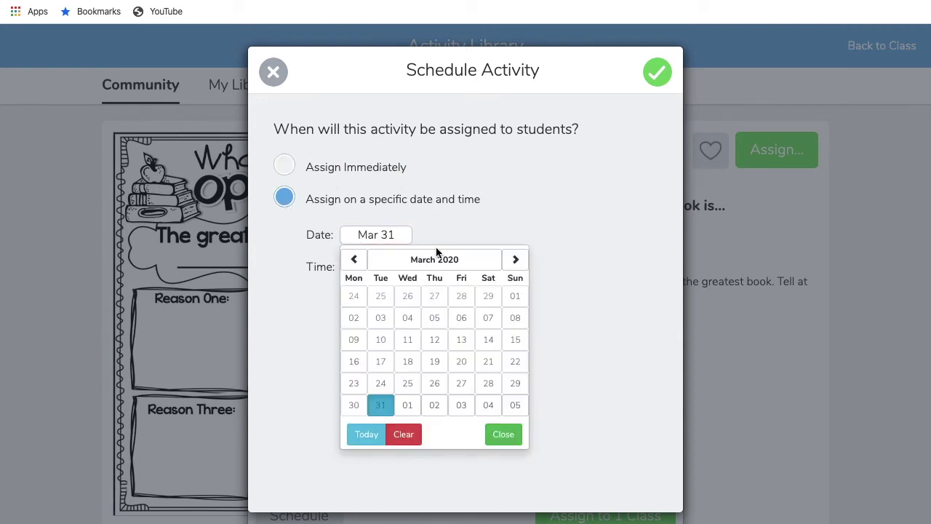
pyautogui.click(438, 406)
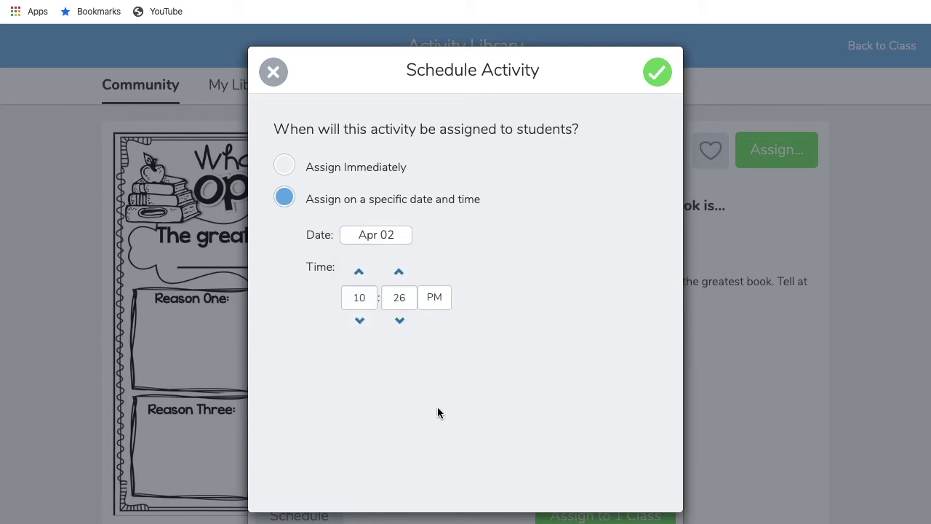
# - Set the scheduled time to 10:00 AM and assign the activity to the CPA class
pyautogui.click(437, 302)
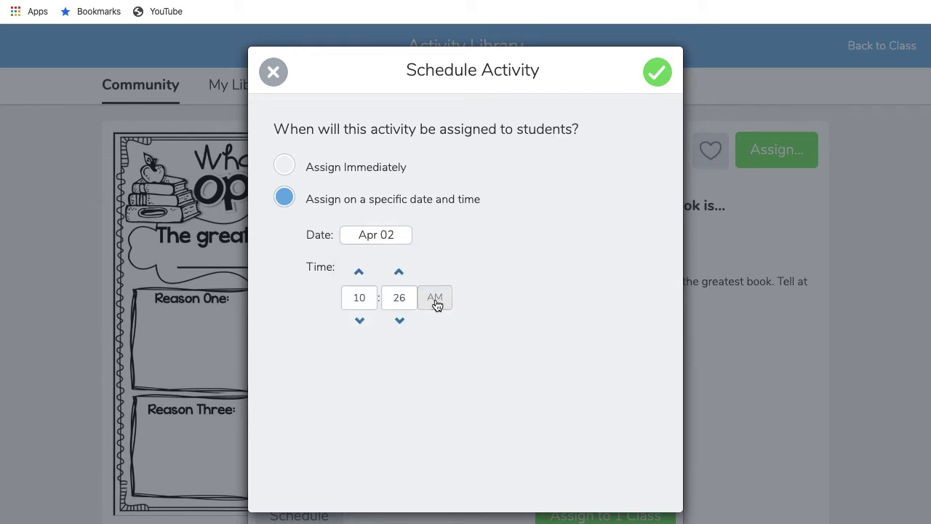
pyautogui.click(400, 299)
pyautogui.write('6')
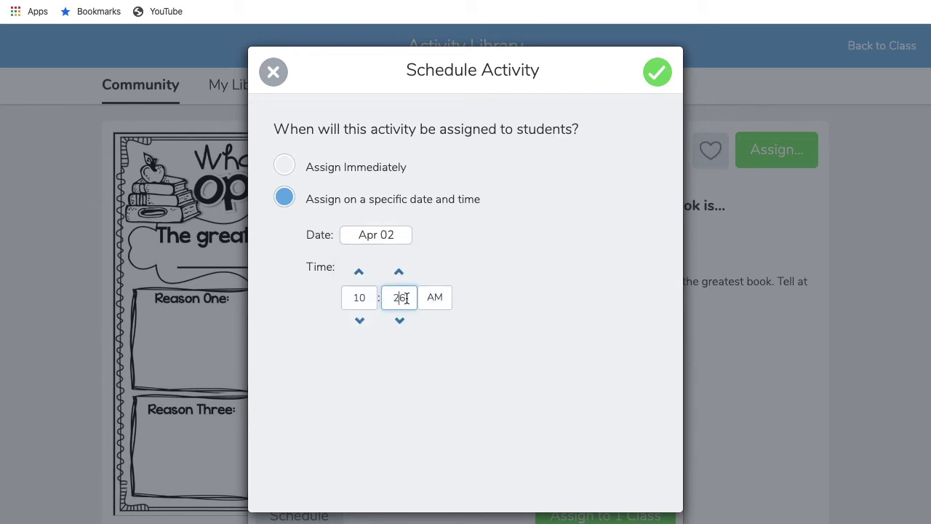
pyautogui.press('BackSpace')
pyautogui.press('BackSpace')
pyautogui.write('àà')
pyautogui.press('BackSpace')
pyautogui.write('à')
pyautogui.press('BackSpace')
pyautogui.press('BackSpace')
pyautogui.write('00')
pyautogui.click(658, 78)
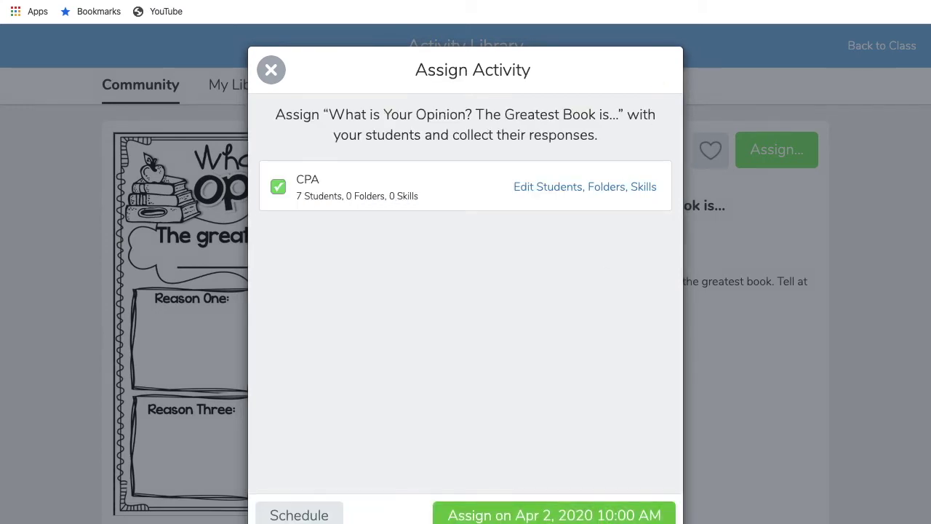
pyautogui.click(547, 515)
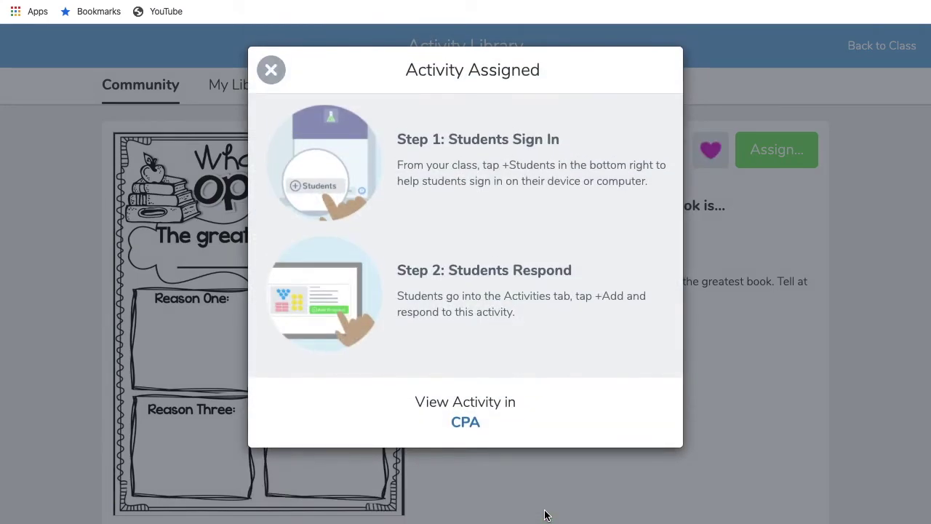
# - View the activity in the CPA class and check the class's scheduled and assigned activity lists
pyautogui.click(468, 425)
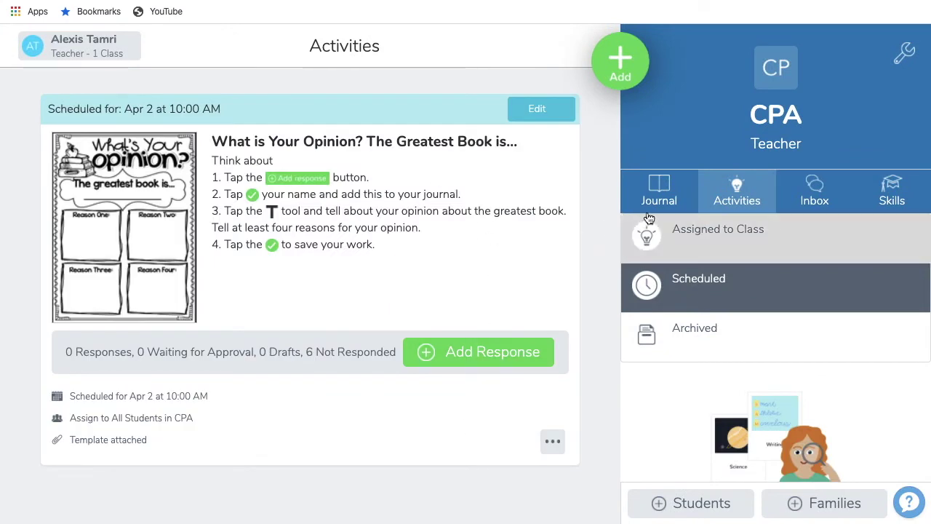
pyautogui.click(714, 235)
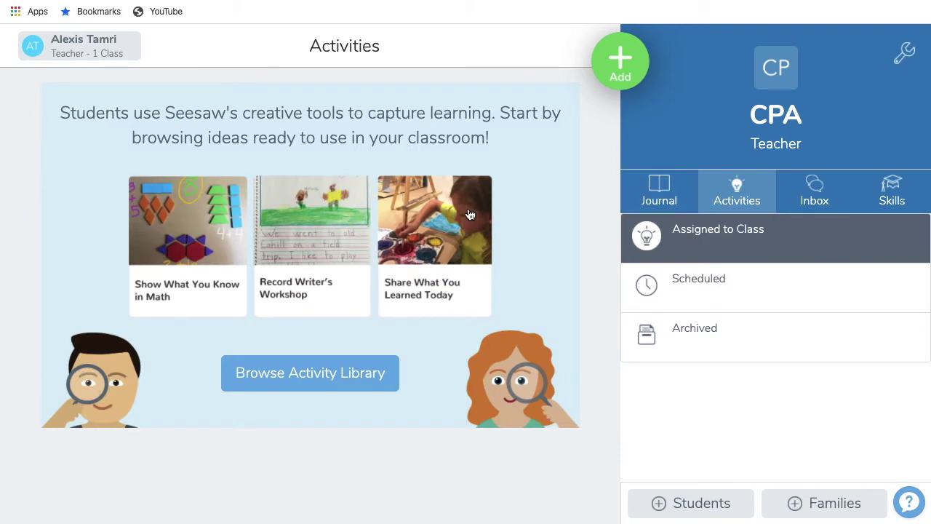
pyautogui.click(709, 288)
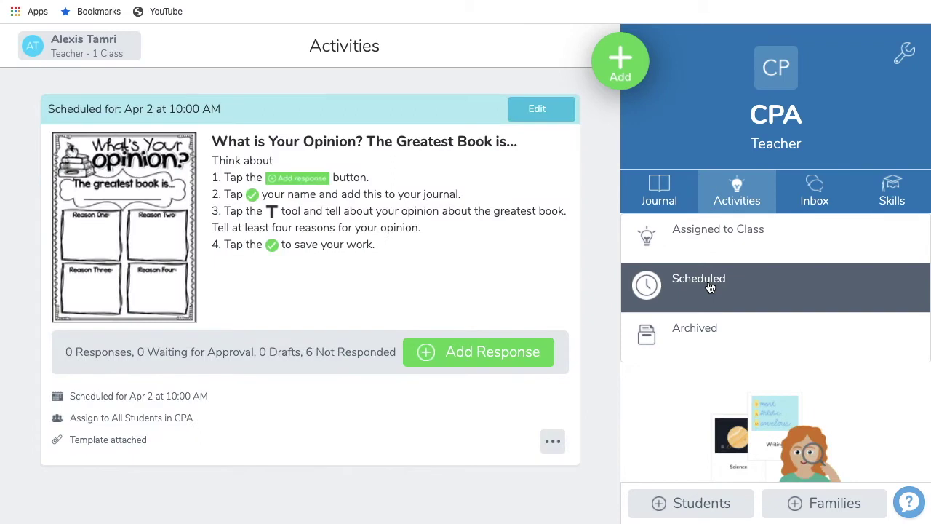
pyautogui.click(695, 239)
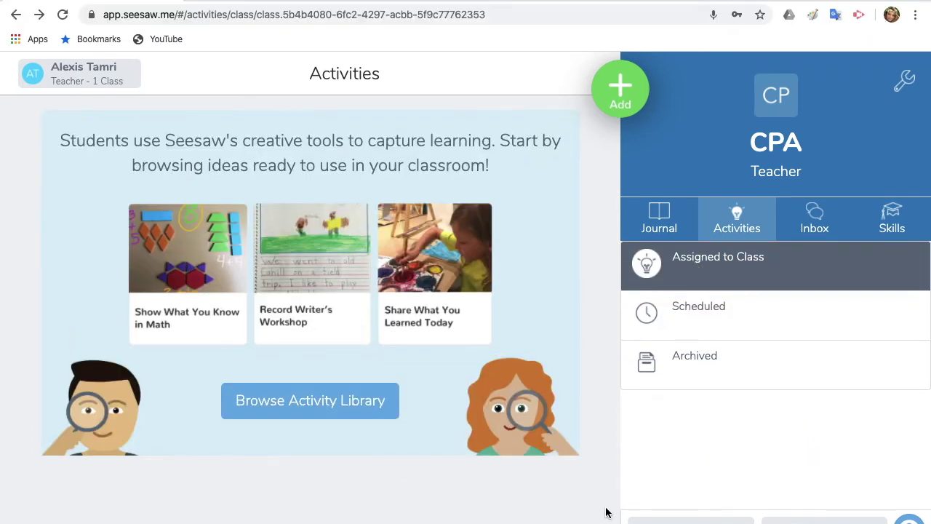
# - Start assigning another activity to the class and create a new one in My Library named "Introduce your self"
pyautogui.click(620, 90)
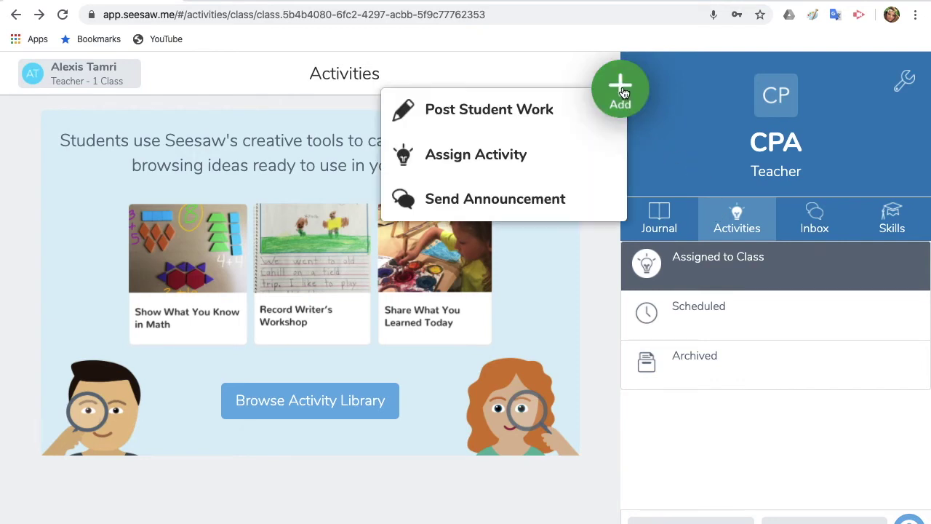
pyautogui.click(471, 159)
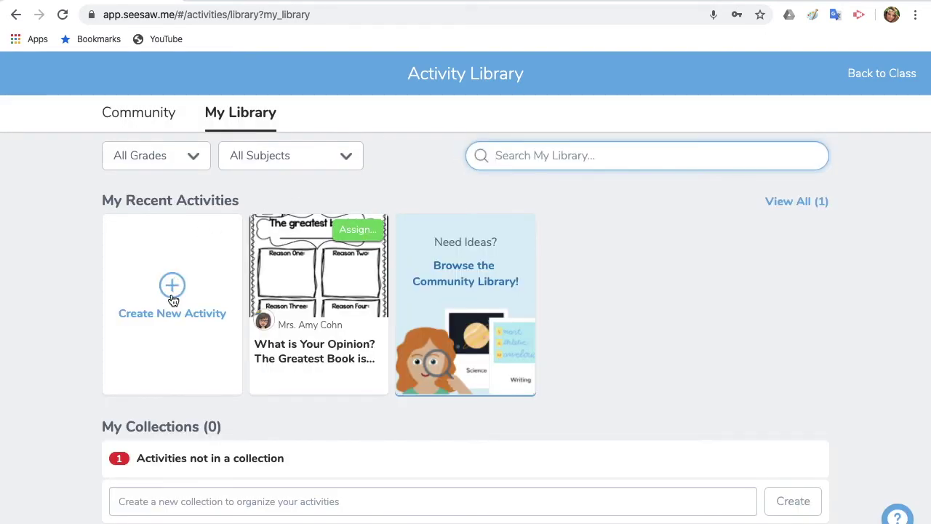
pyautogui.click(173, 298)
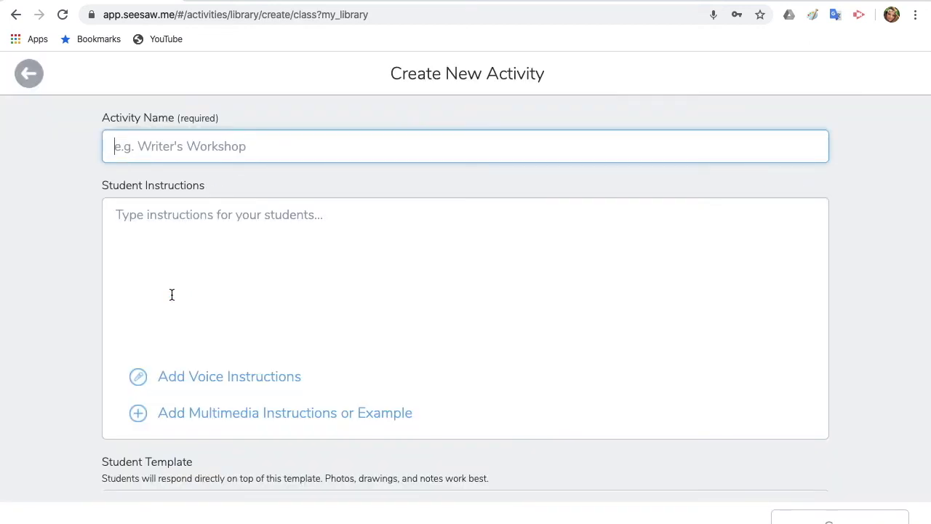
pyautogui.write('Introduce your self')
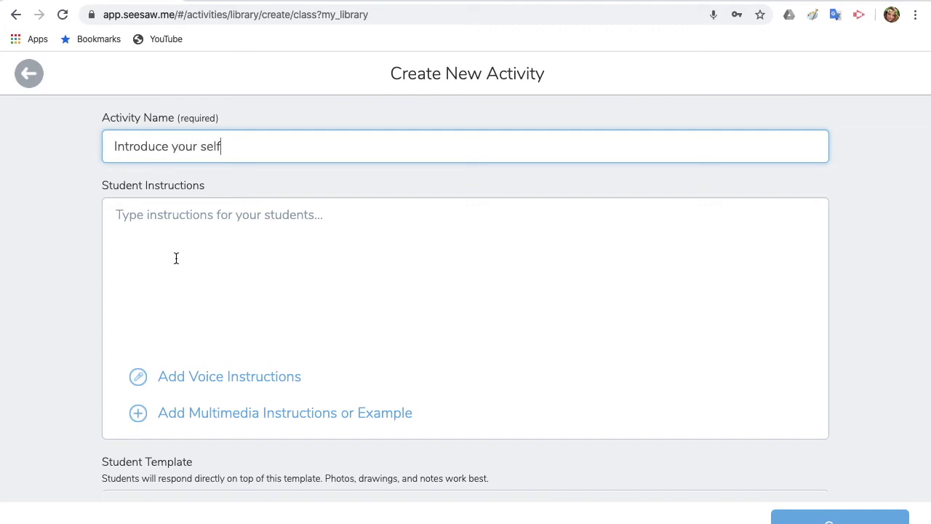
# - Write student instructions for a short self-introduction video (name, age, favorite color) with :add:, :video: and :check: shortcodes, and record voice instructions
pyautogui.click(184, 216)
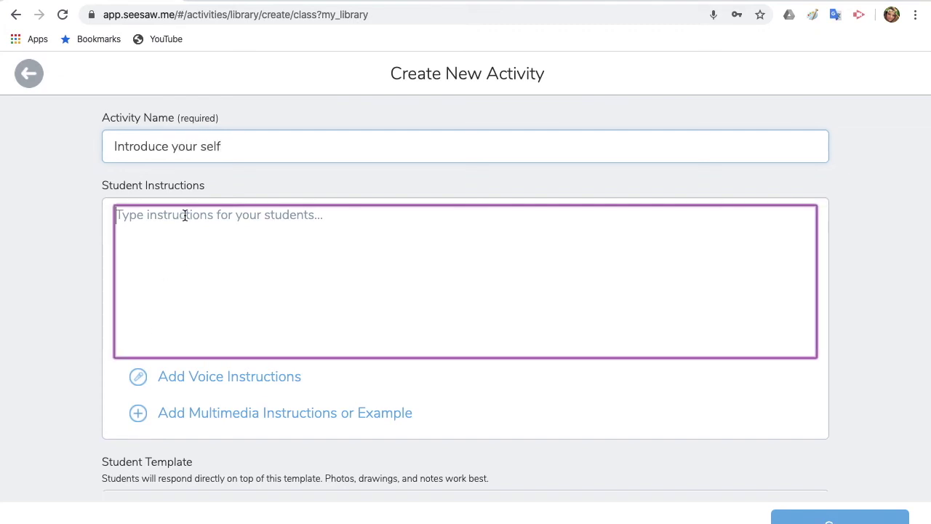
pyautogui.write('In this activity you will make a short video introducing yourself.  Tell me your name, age, and favorite color.  Tap :add: add response to upload or make your :video: video.  Tap the  :check: Green Check when finished')
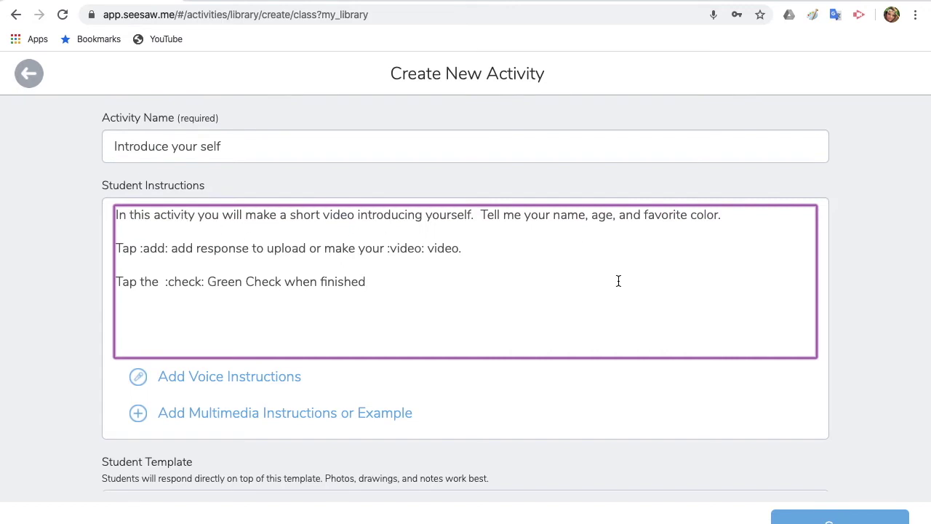
pyautogui.click(140, 378)
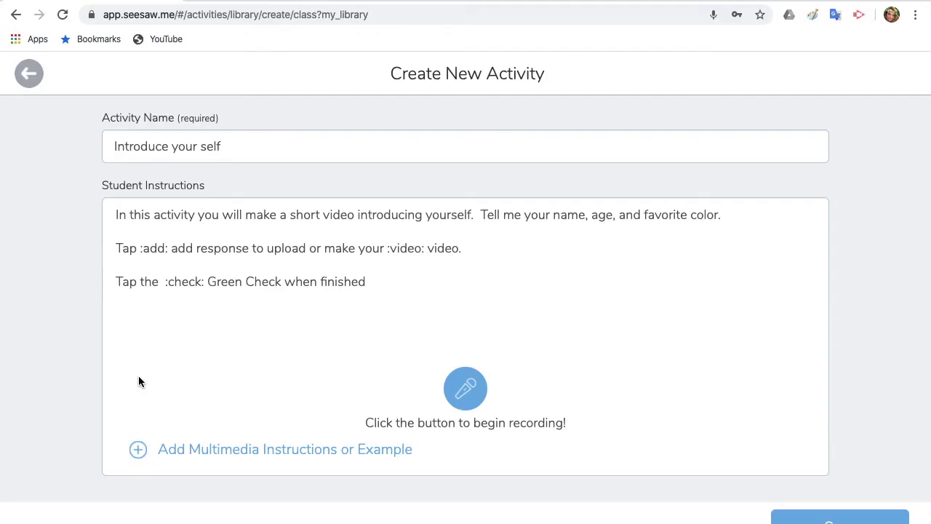
pyautogui.click(477, 393)
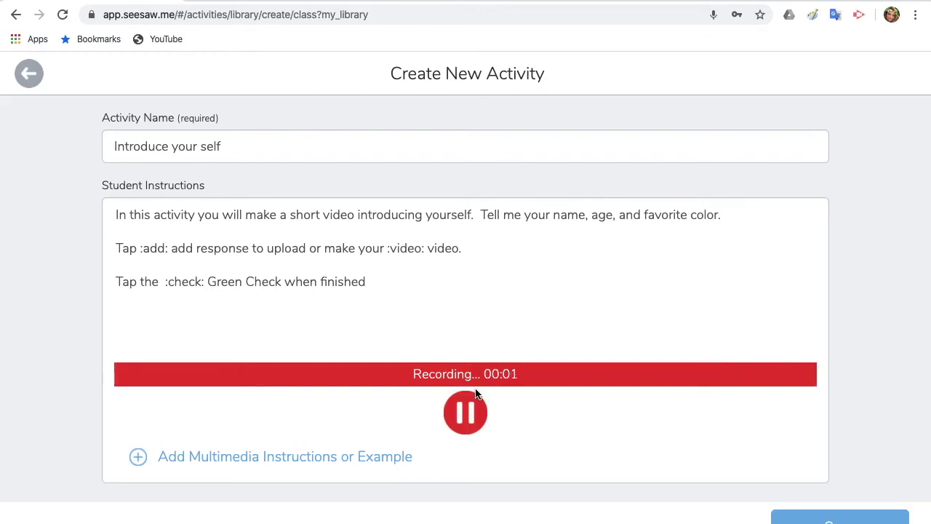
pyautogui.click(465, 413)
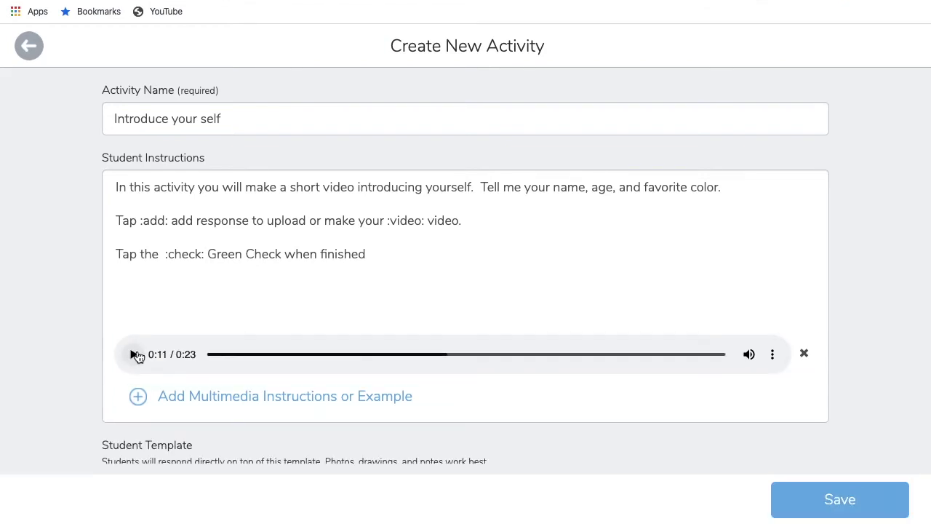
# - Attach the "My name is" picture of two children from the computer as the example in the activity's instructions
pyautogui.click(142, 402)
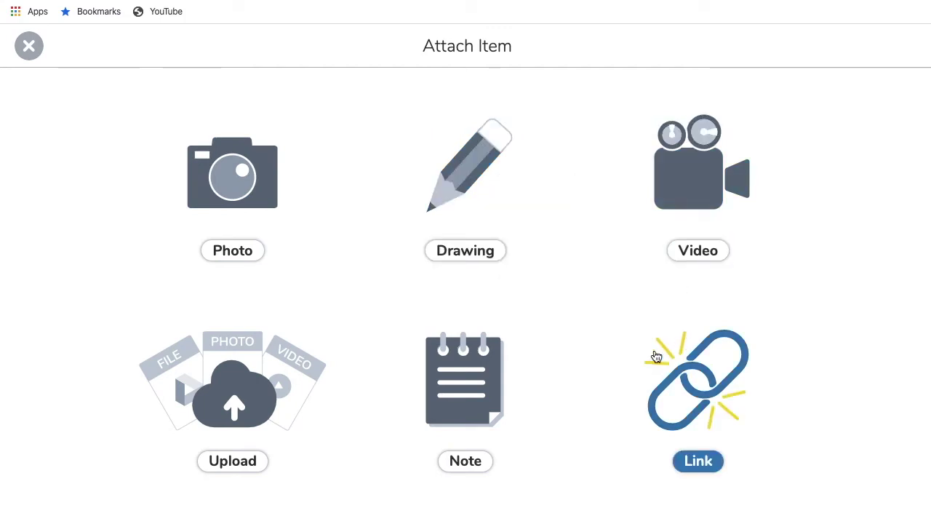
pyautogui.click(243, 355)
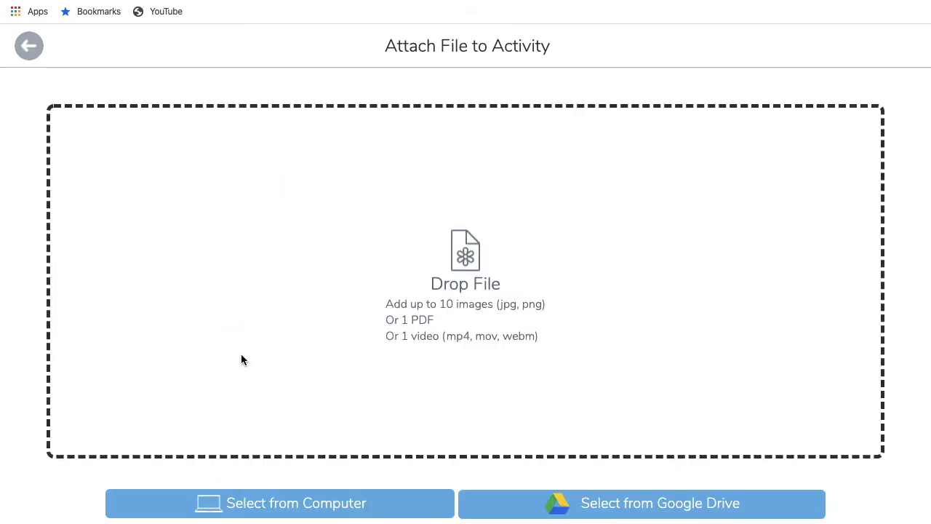
pyautogui.click(247, 504)
pyautogui.click(413, 38)
pyautogui.doubleClick(412, 38)
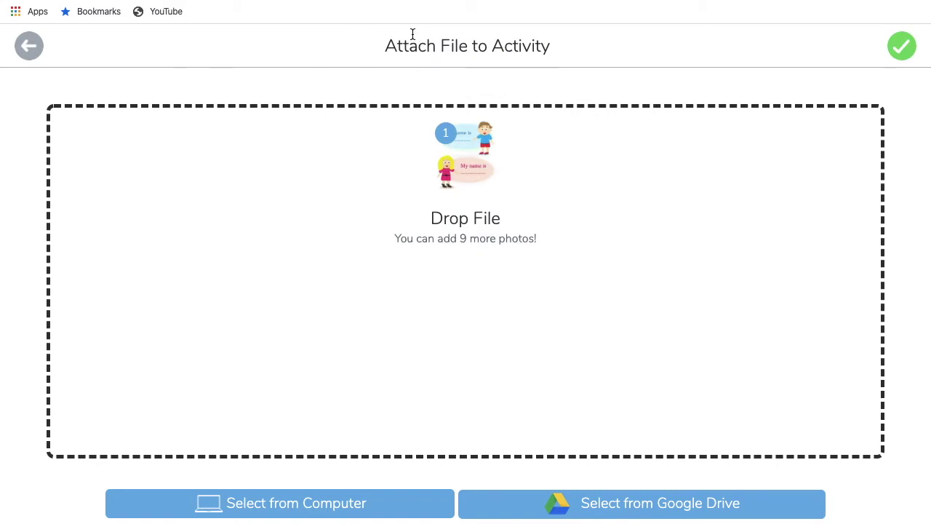
pyautogui.click(905, 51)
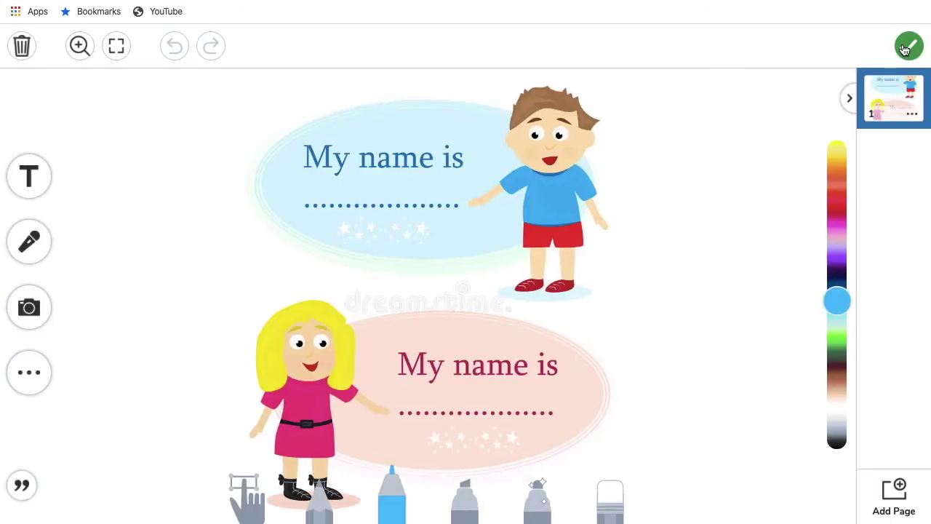
pyautogui.click(905, 48)
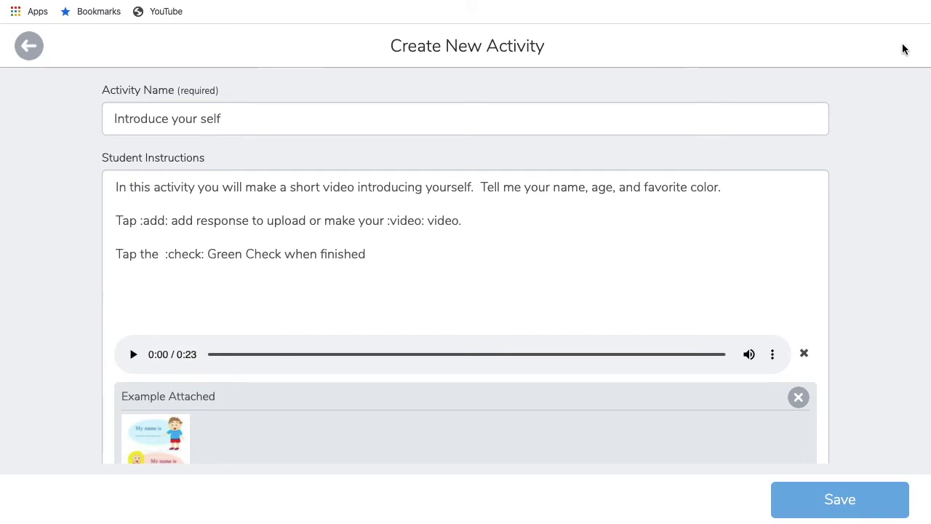
# - Expand the activity's additional options and tag the activity with the Grade 1 skill Oral Production (PO)
pyautogui.scroll(-3, 686, 389)
pyautogui.click(817, 421)
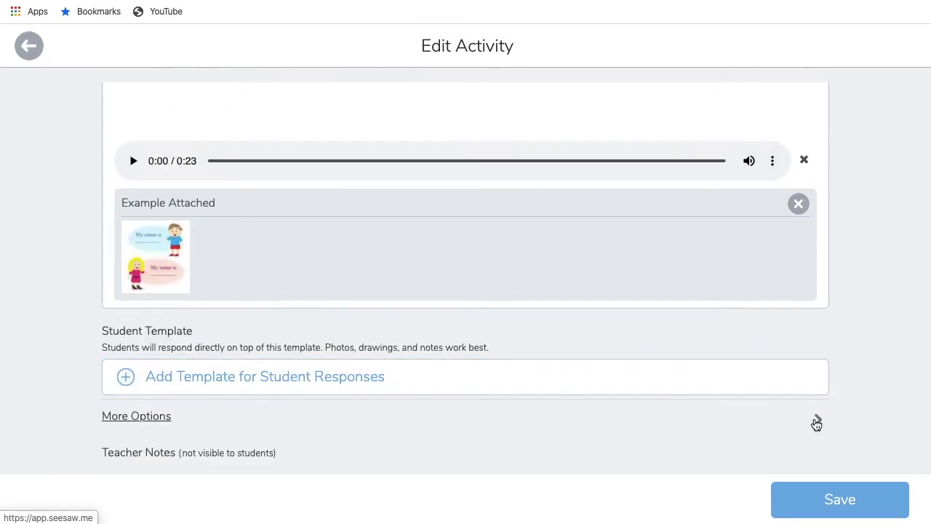
pyautogui.scroll(3, 805, 334)
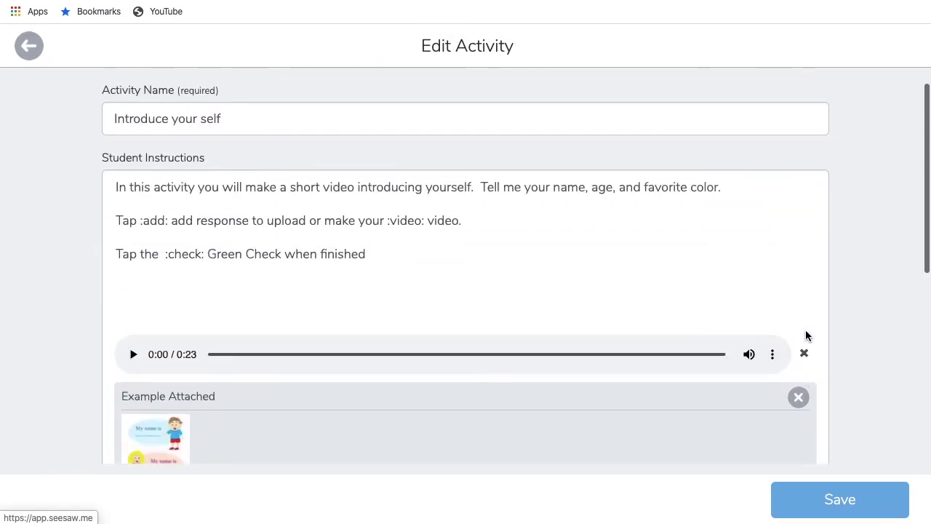
pyautogui.scroll(-5, 806, 331)
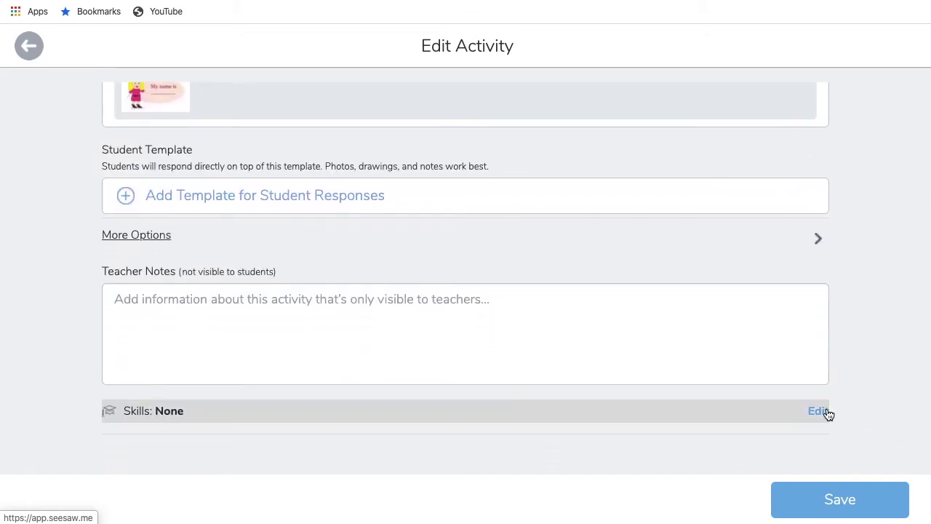
pyautogui.click(818, 413)
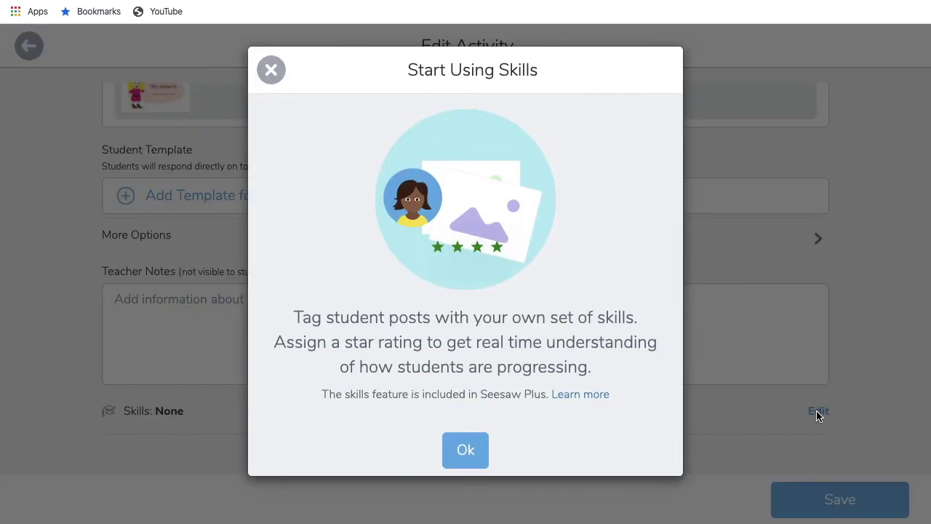
pyautogui.click(465, 448)
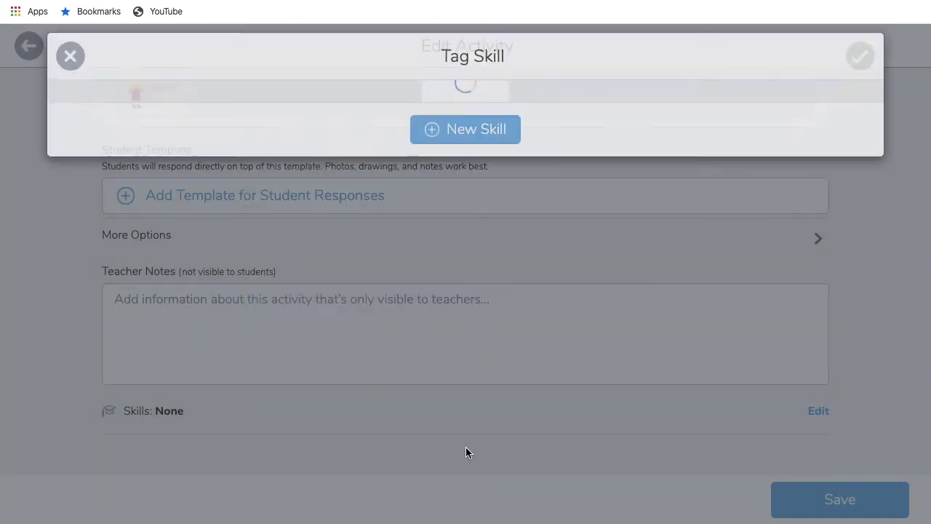
pyautogui.click(77, 184)
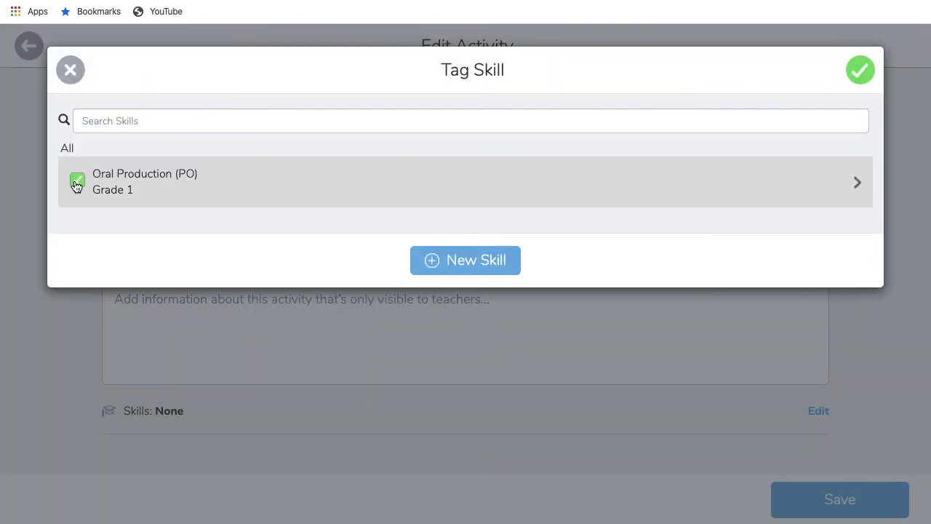
pyautogui.click(860, 71)
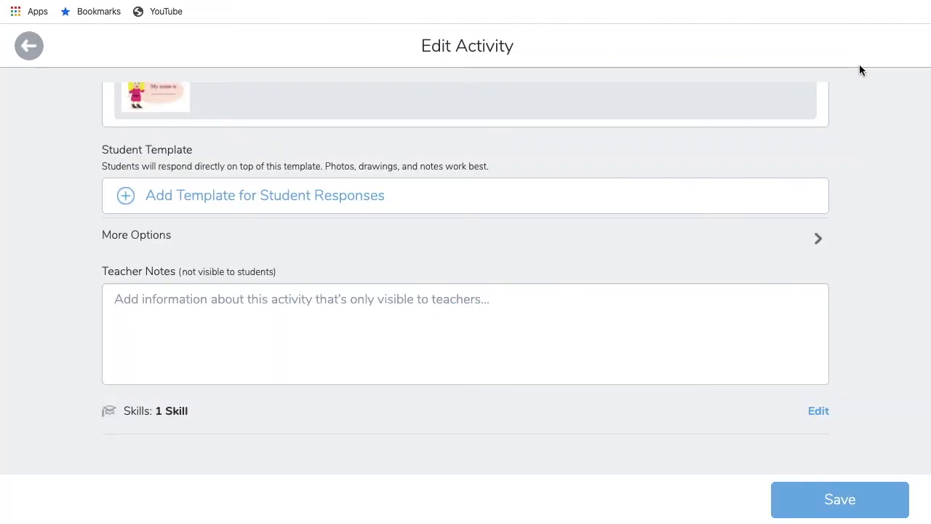
# - Save the "Introduce your self" activity and assign it to the CPA class, then view it among the class's activities
pyautogui.click(829, 509)
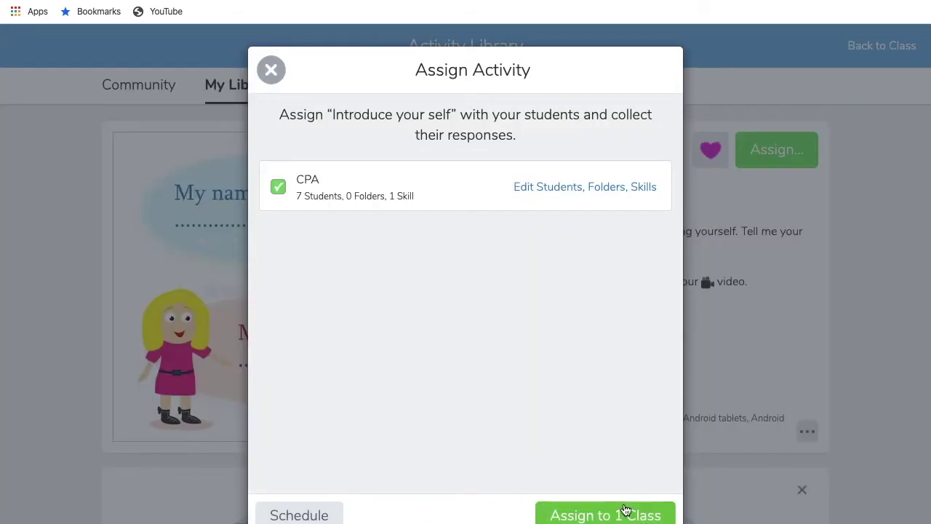
pyautogui.click(623, 513)
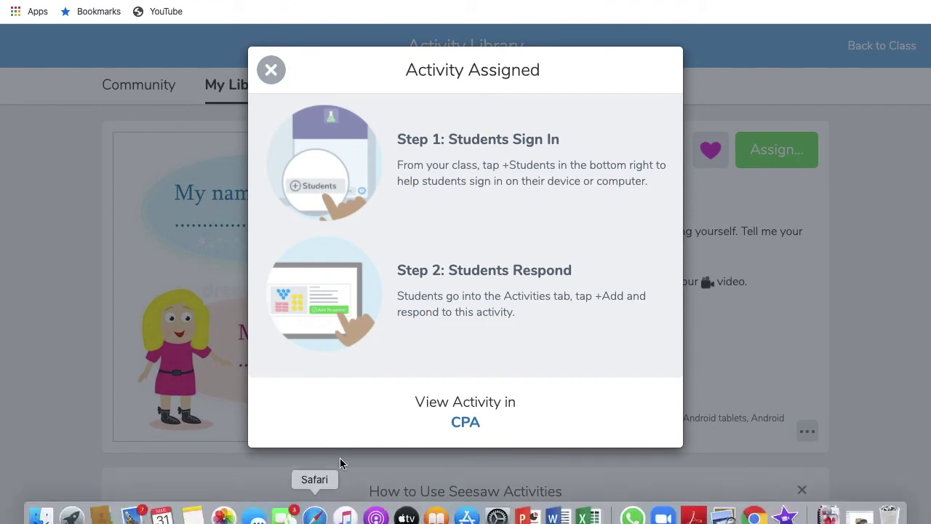
pyautogui.click(469, 425)
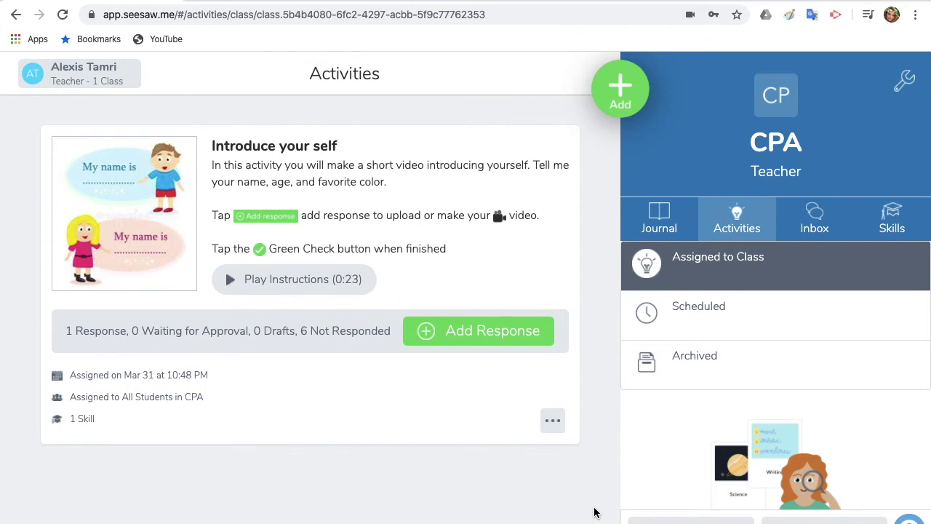
# - Extend the assigned activity's instructions with "recording or uploading your video.", finding the name in the Student List, and tapping :check: to submit, and save
pyautogui.click(552, 424)
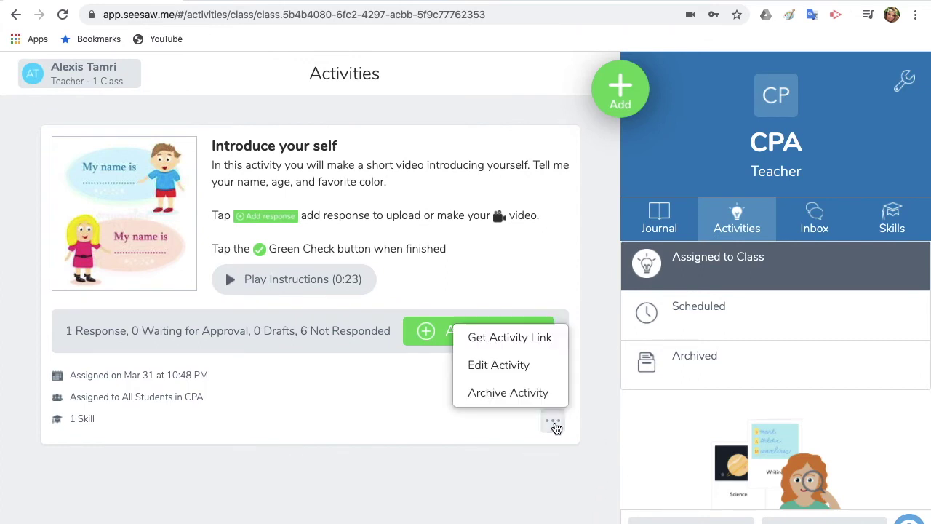
pyautogui.click(519, 366)
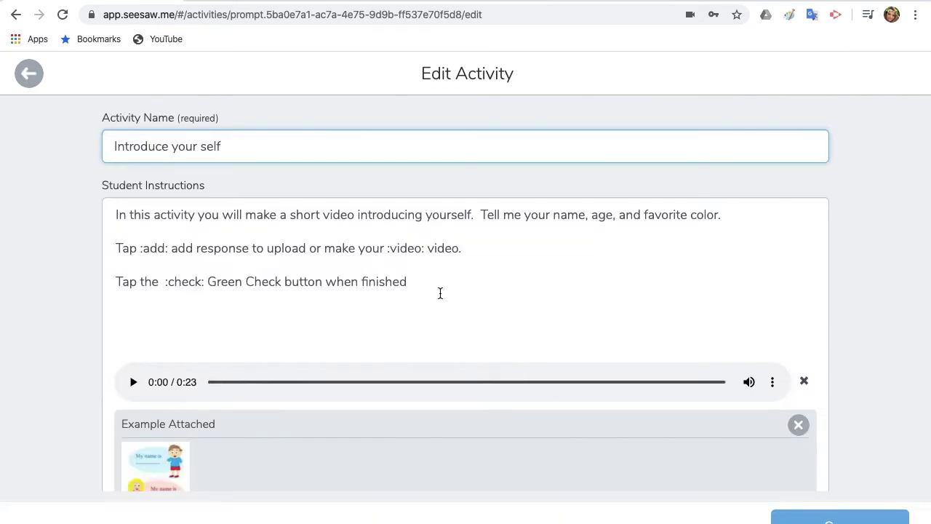
pyautogui.click(431, 284)
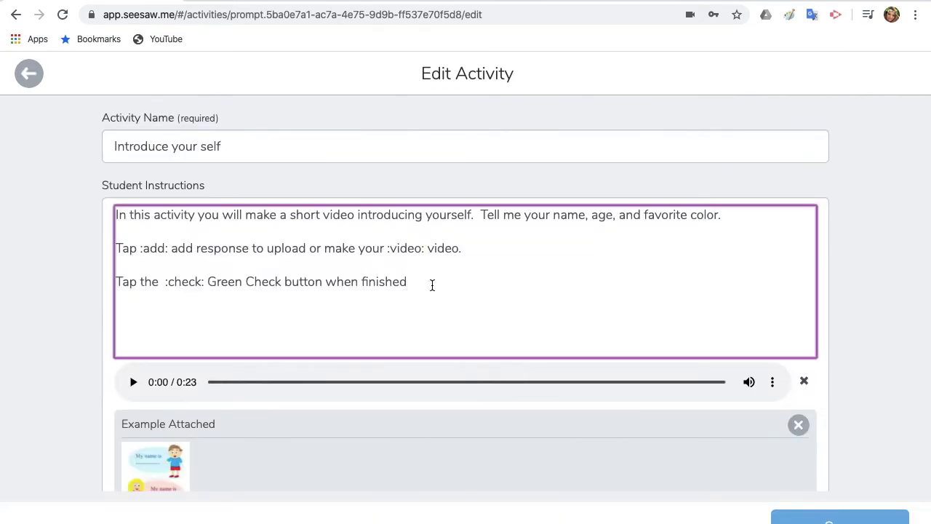
pyautogui.write('recording or uploading your video.  Find your name from the Student List  Then Tap the :check: Green Check button to submit it to the teacher.')
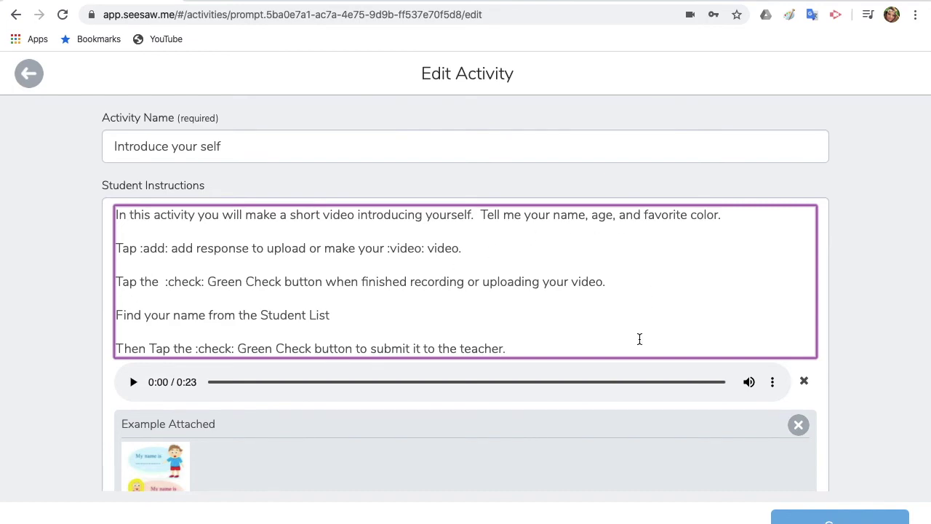
pyautogui.click(840, 517)
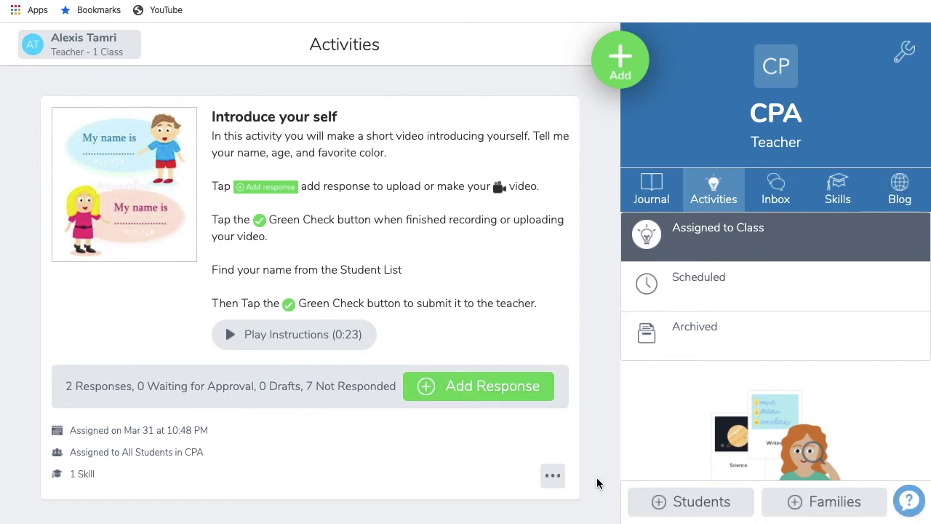
# - Create a new activity named "What season is it?" with instructions to draw, label and record about the season using :add:, :drawing:, :label:, :mic:, :rec: and :check:
pyautogui.click(618, 57)
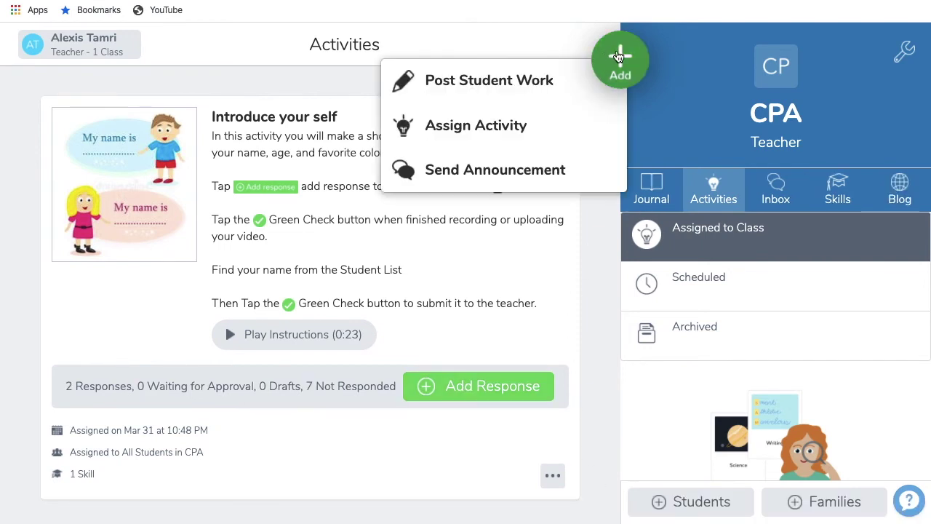
pyautogui.click(487, 128)
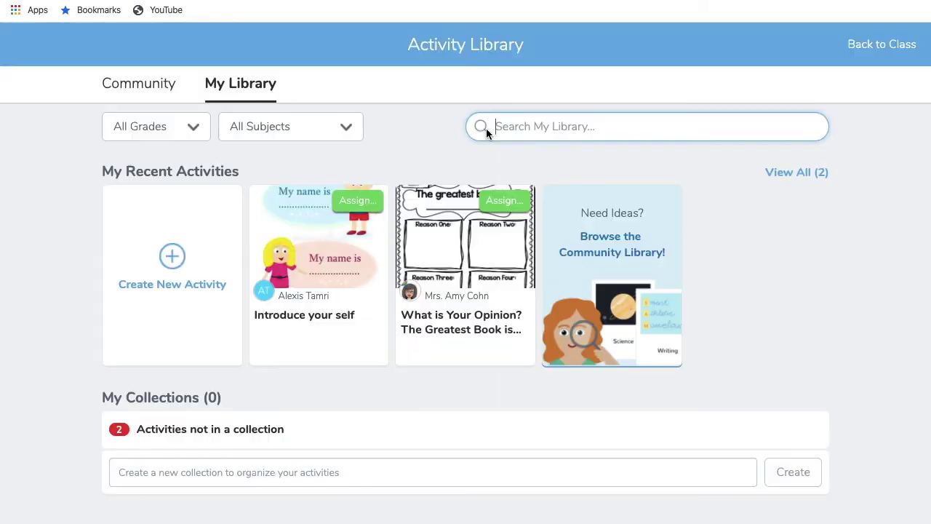
pyautogui.click(175, 259)
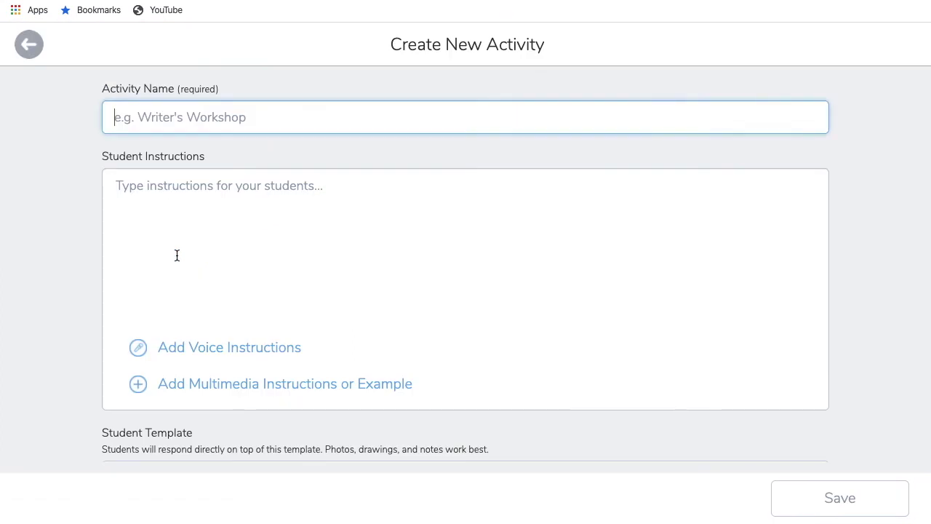
pyautogui.write('What season is it?')
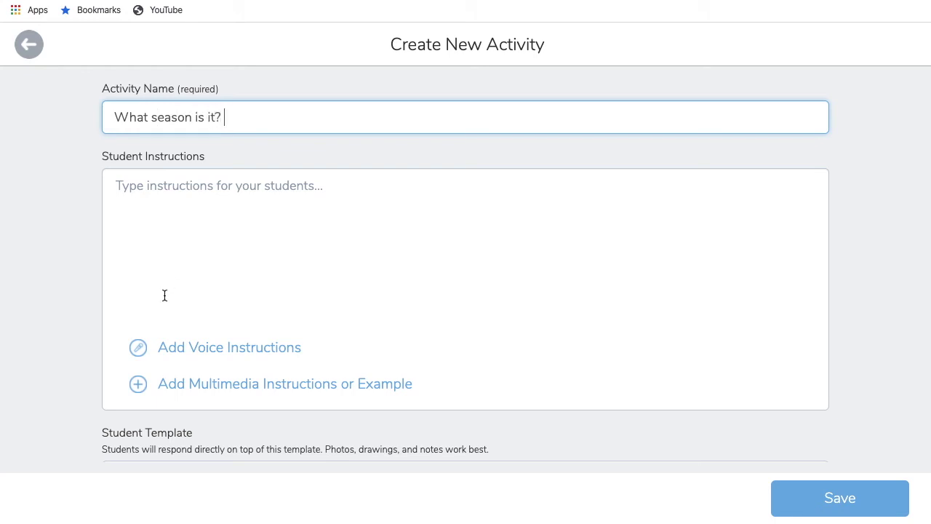
pyautogui.click(193, 210)
pyautogui.write('Tap :add: to get started. Find and tap your name. Use the :drawing: tools to make the tree scene look the way it looks for the season it is now. You can also add use the :label: tool to add some emoji characters that are good fits for the season. Put the name of the season in the white box using either the :label: tool or :drawing: tool. Use the :mic: or :rec: to record your voice telling about the season or what you like to do in this season. Tap the :check: twice to add to your journal.')
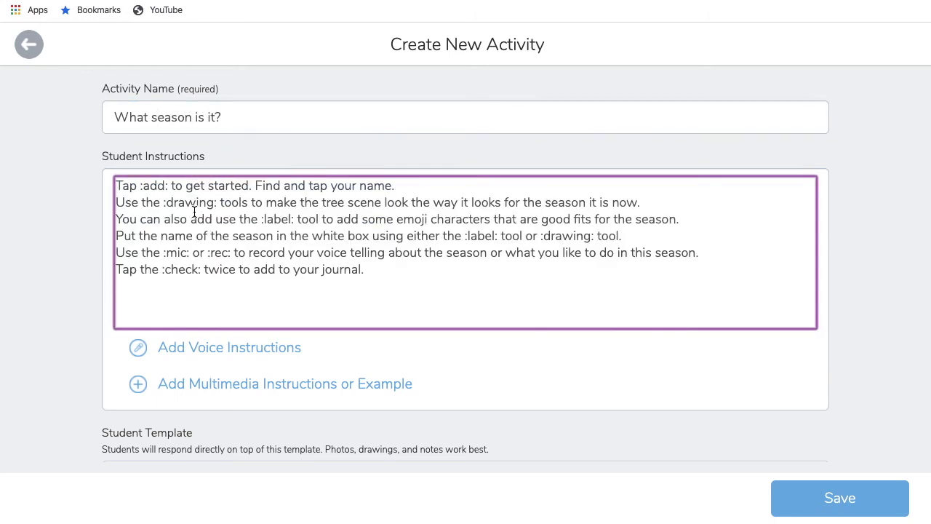
# - Upload the bare tree drawing from the computer as the template for student responses
pyautogui.scroll(-2, 212, 277)
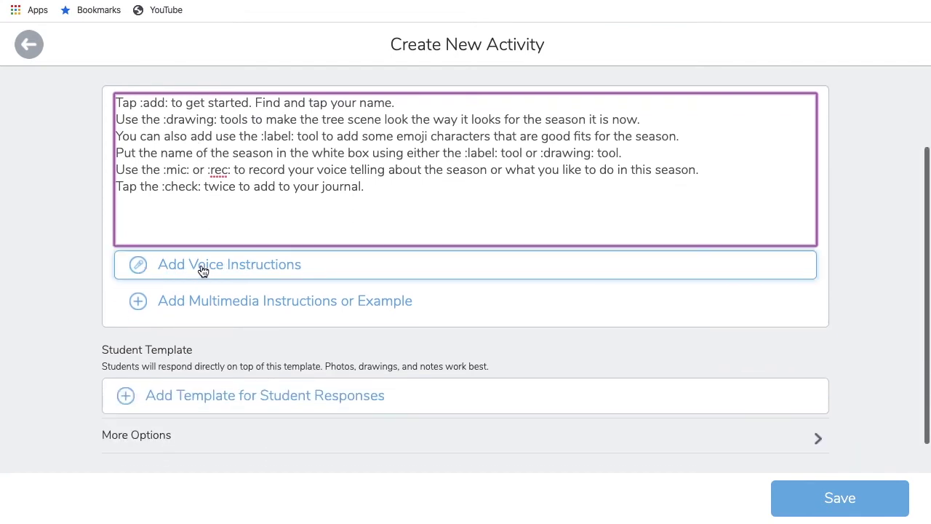
pyautogui.scroll(-1, 237, 335)
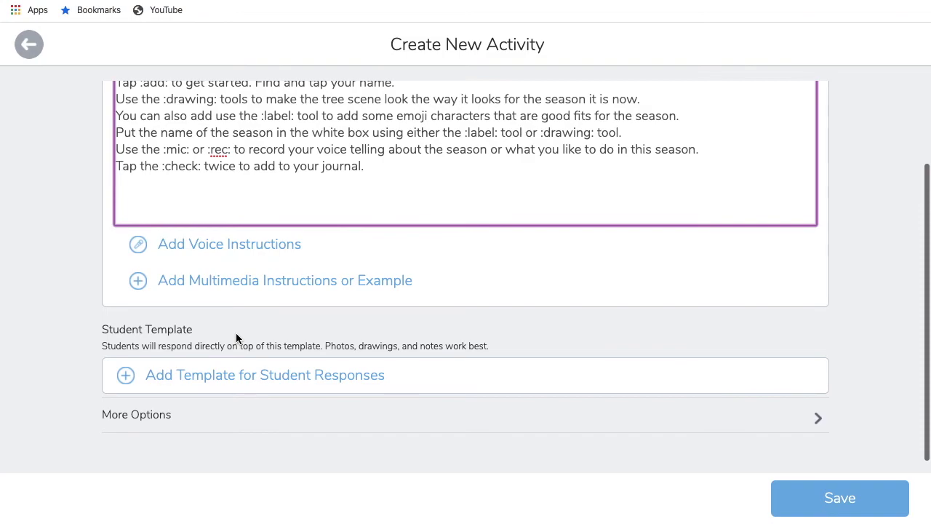
pyautogui.click(125, 376)
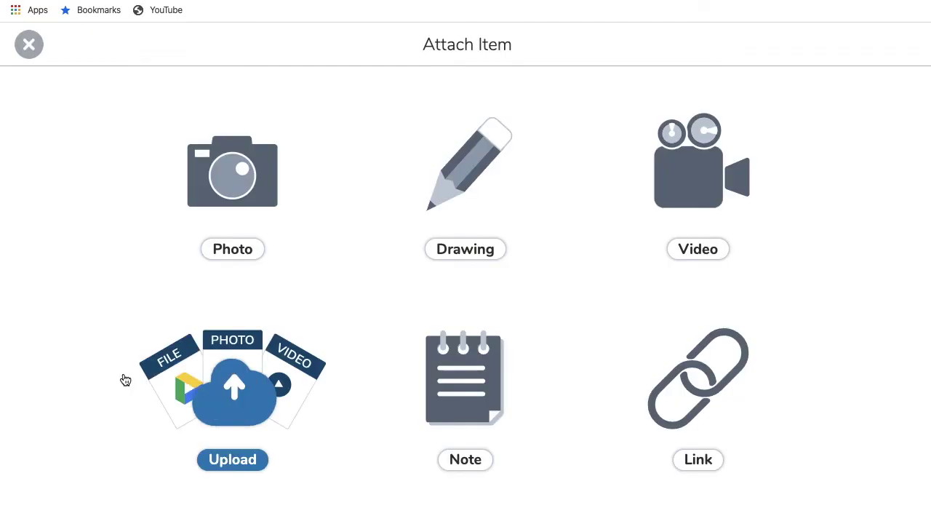
pyautogui.click(245, 385)
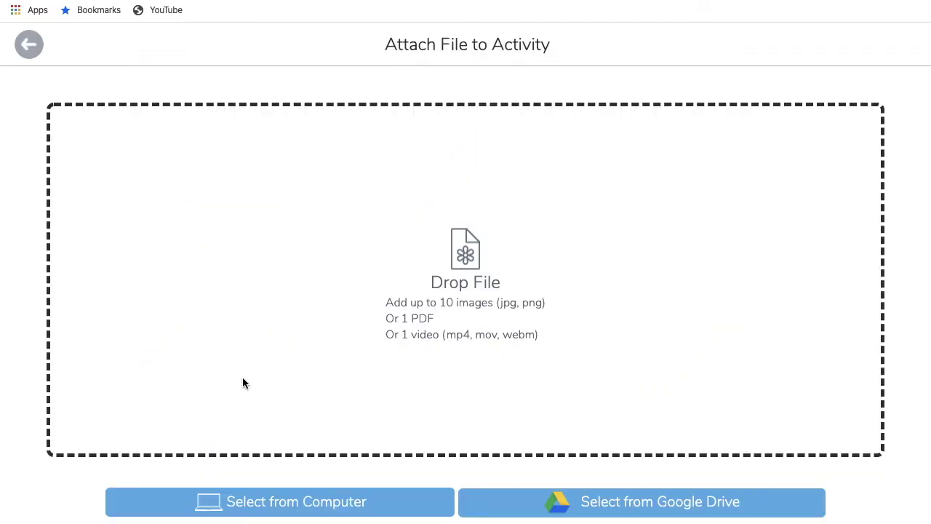
pyautogui.click(259, 507)
pyautogui.doubleClick(333, 111)
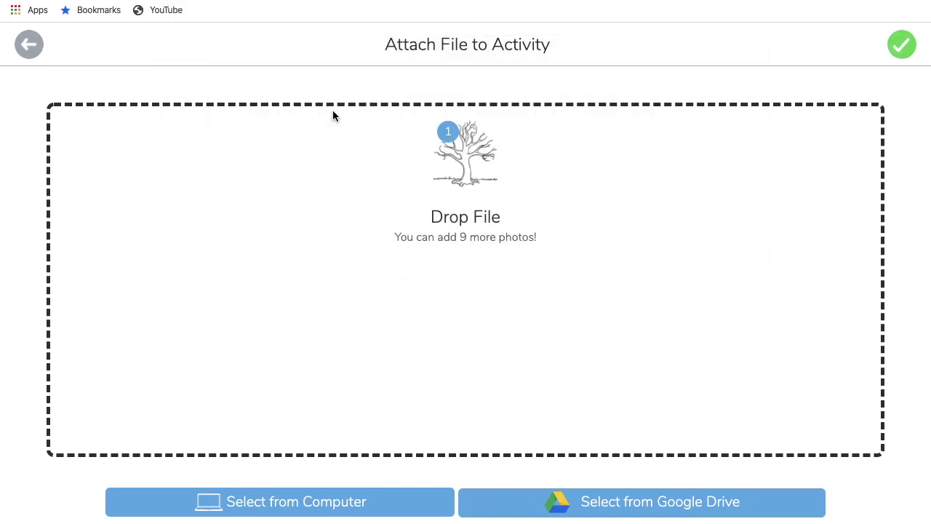
pyautogui.click(905, 48)
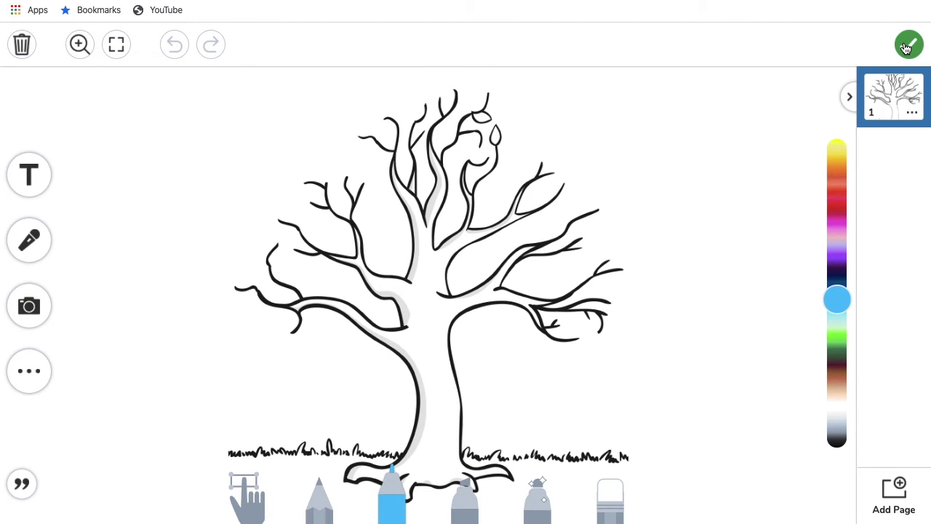
# - Add an empty framed text box to the template, shrink it, place it beside the tree's upper right branches, and finish the template
pyautogui.click(29, 174)
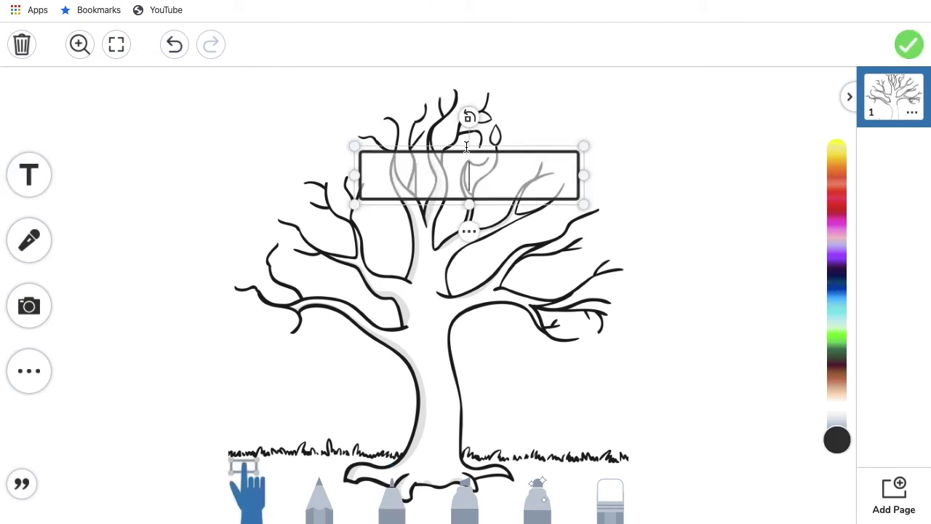
pyautogui.moveTo(512, 150); pyautogui.dragTo(680, 89)
pyautogui.moveTo(522, 143); pyautogui.dragTo(558, 130)
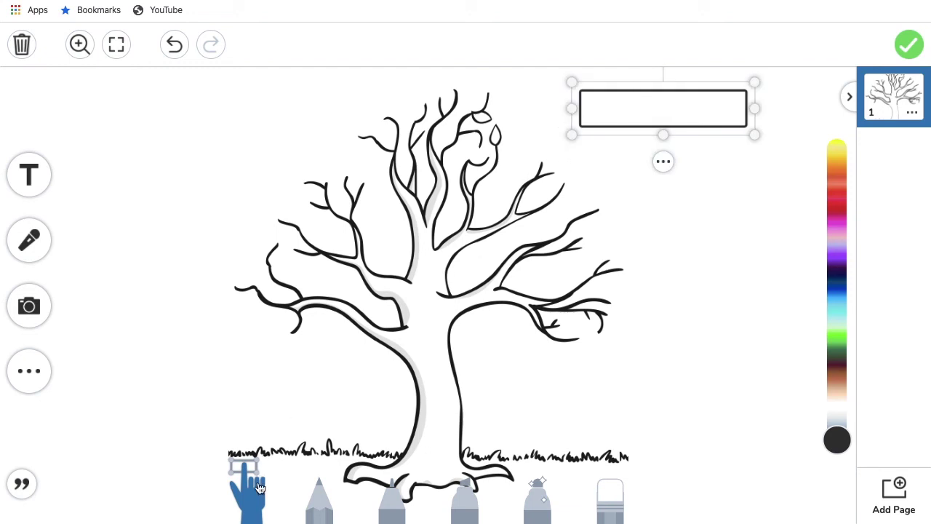
pyautogui.click(256, 498)
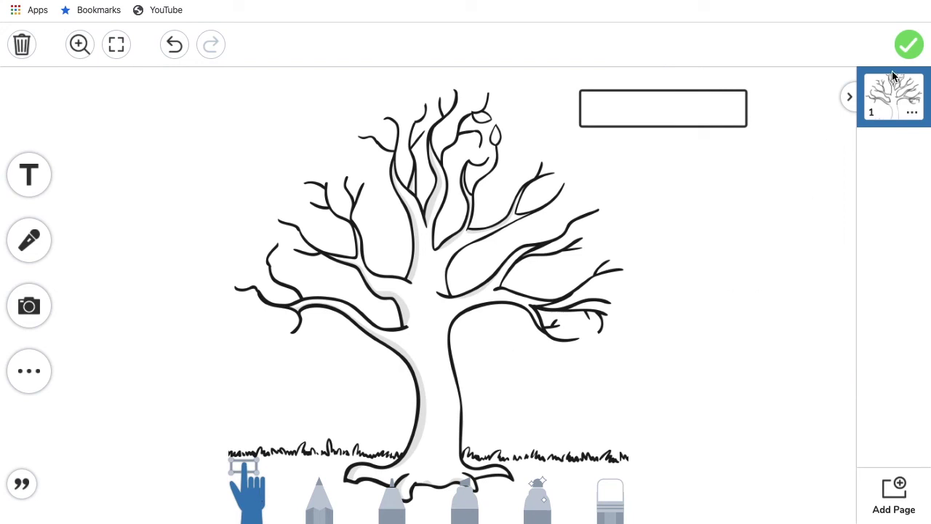
pyautogui.click(918, 47)
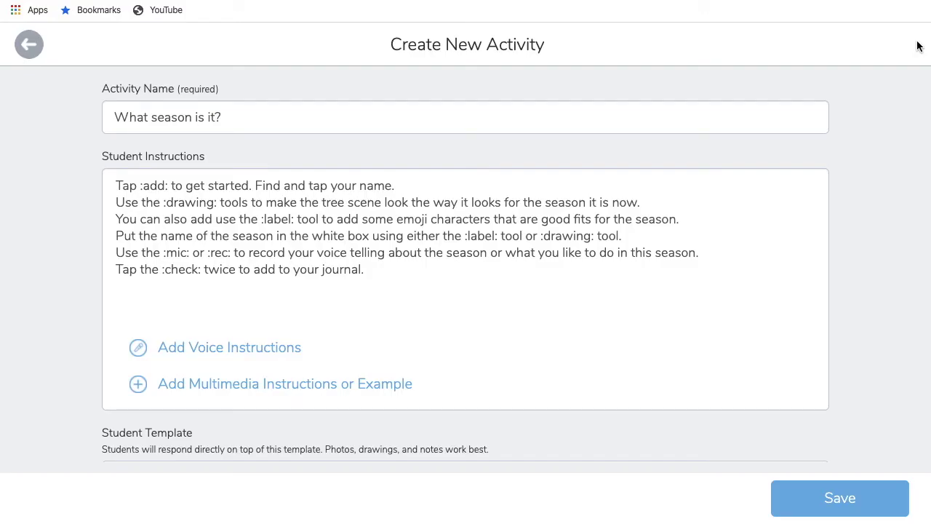
# - Save the "What season is it?" activity, assign it to the CPA class and view it in the class
pyautogui.click(841, 500)
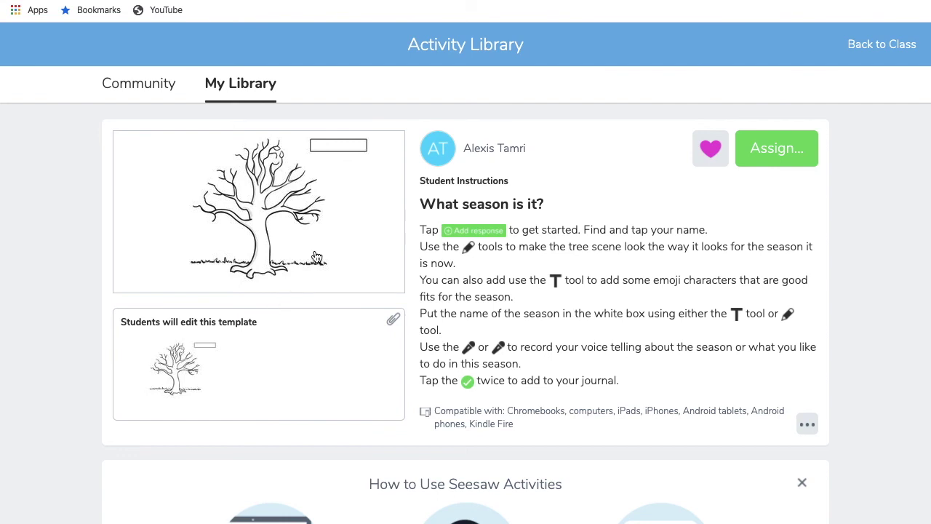
pyautogui.scroll(-2, 483, 273)
pyautogui.scroll(2, 484, 273)
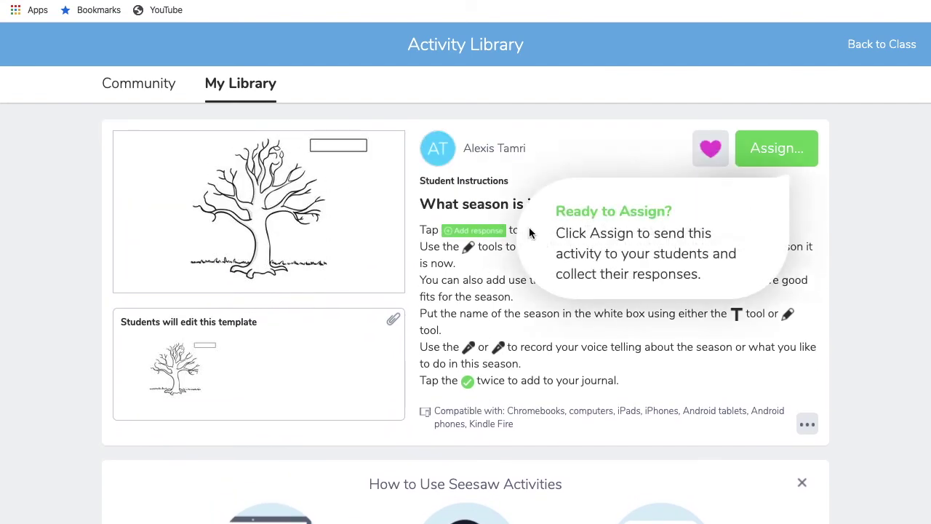
pyautogui.click(791, 149)
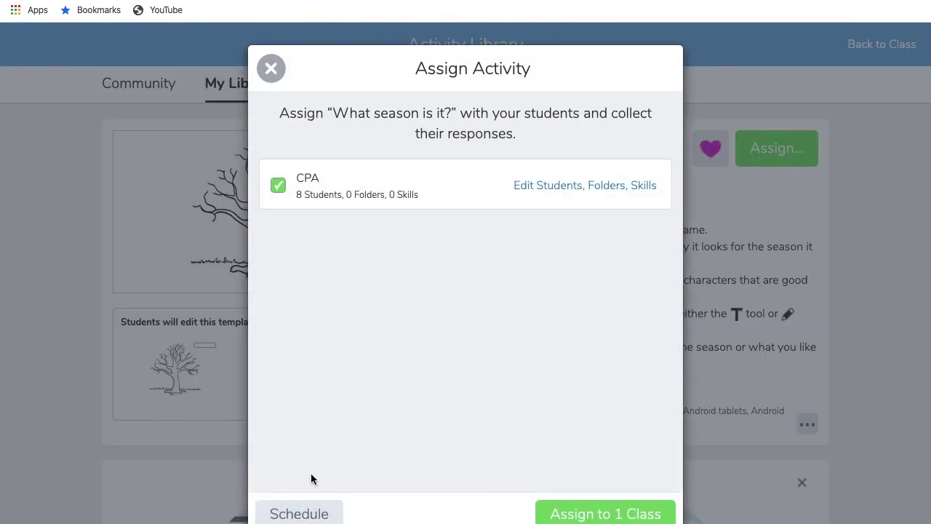
pyautogui.click(583, 514)
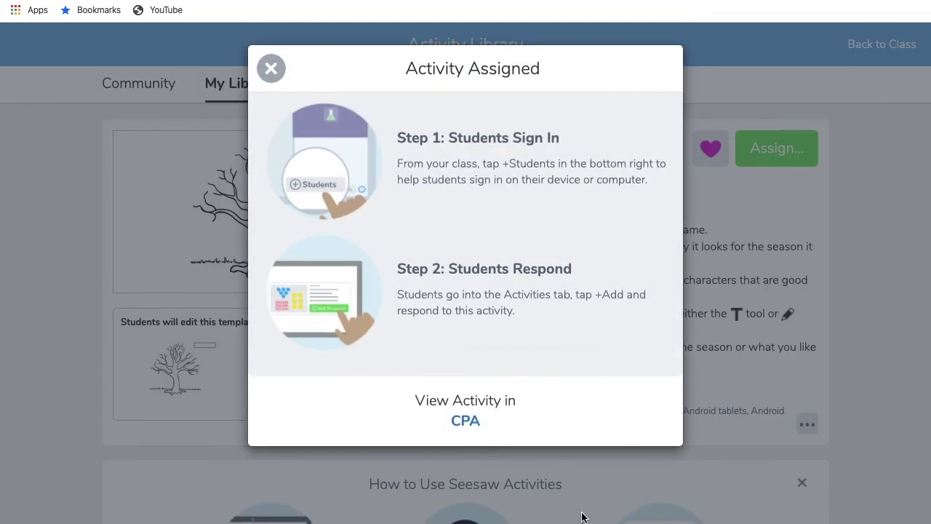
pyautogui.click(469, 424)
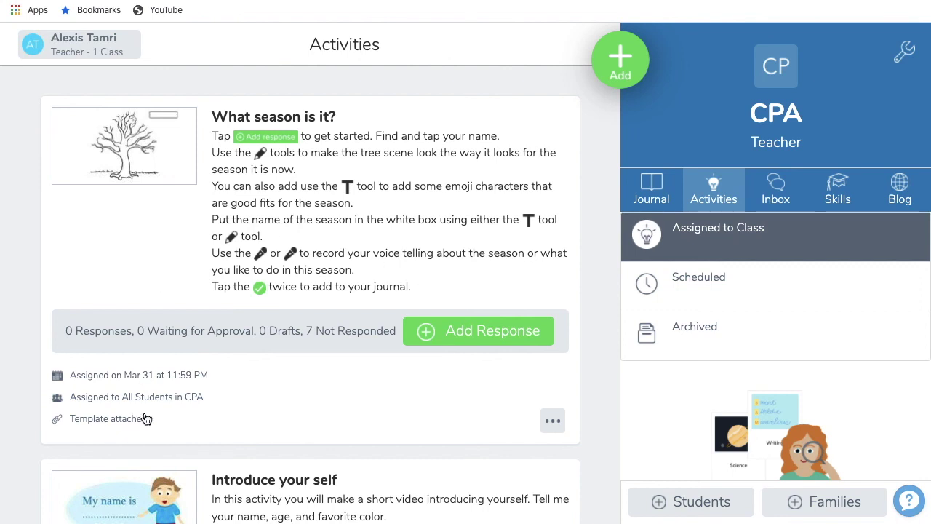
# - Start a response to the "What season is it?" activity and enter "Spring" in the framed text box
pyautogui.click(456, 335)
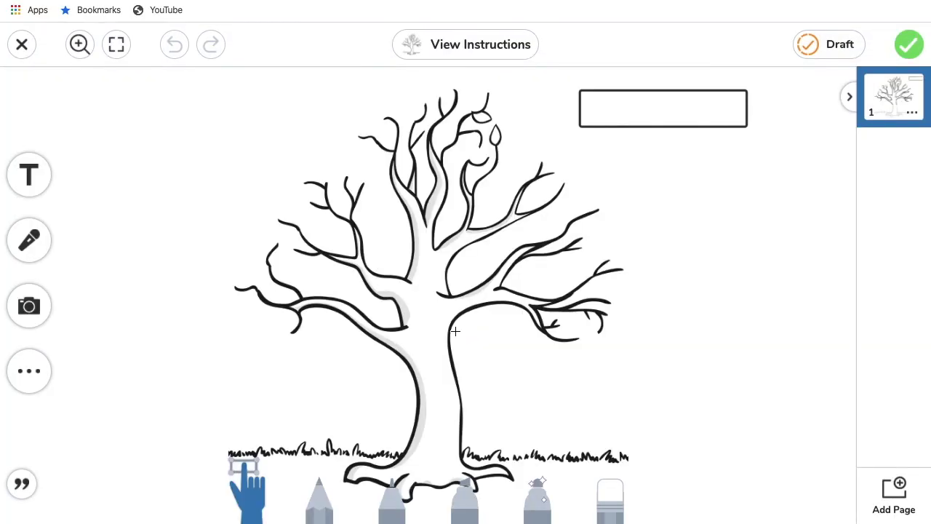
pyautogui.click(645, 109)
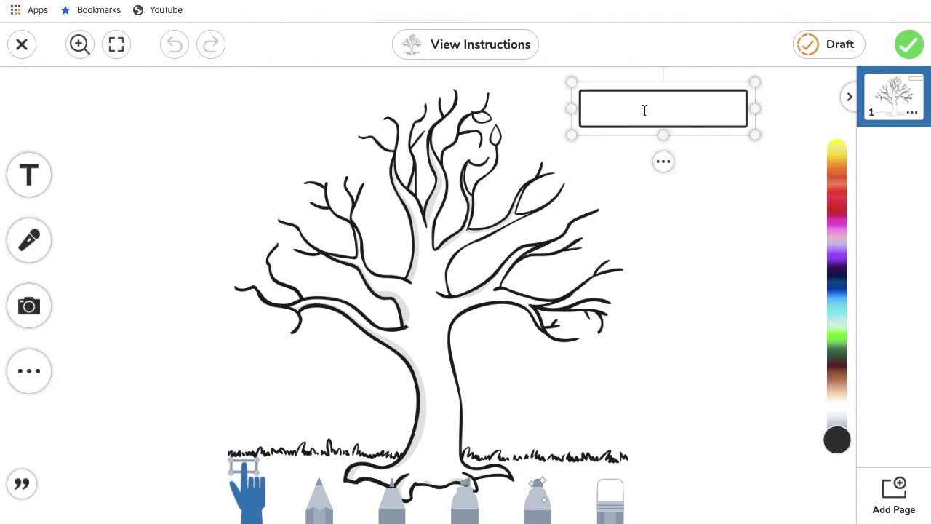
pyautogui.click(645, 110)
pyautogui.write('Spring')
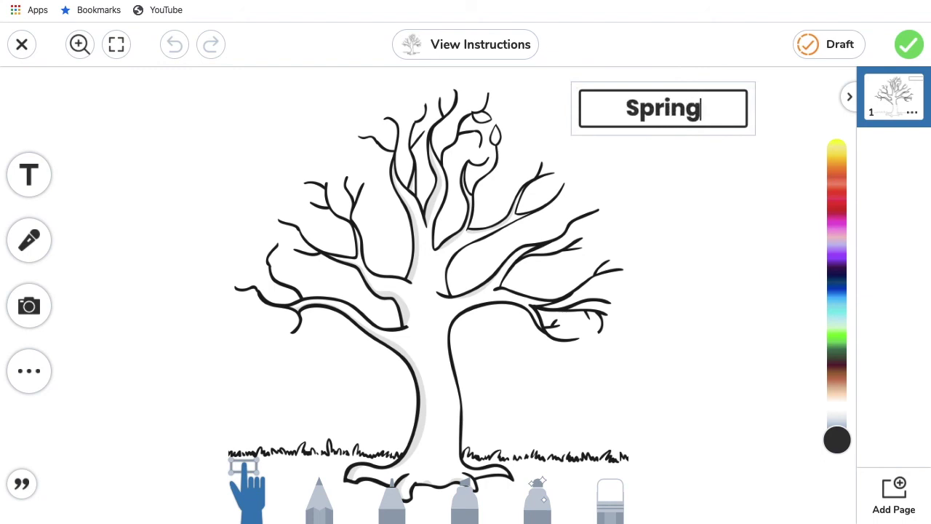
pyautogui.click(704, 163)
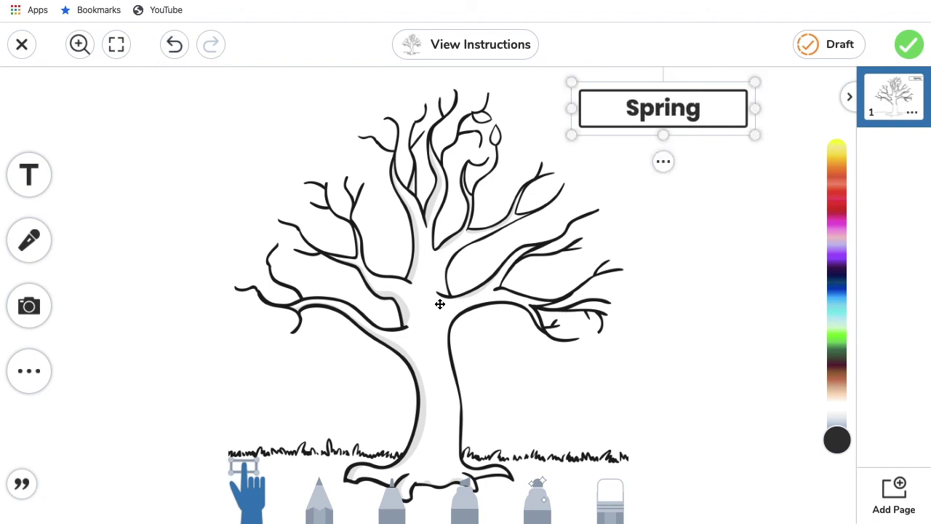
# - Color the upper part of the tree trunk brown with the marker in the second-largest size
pyautogui.click(324, 508)
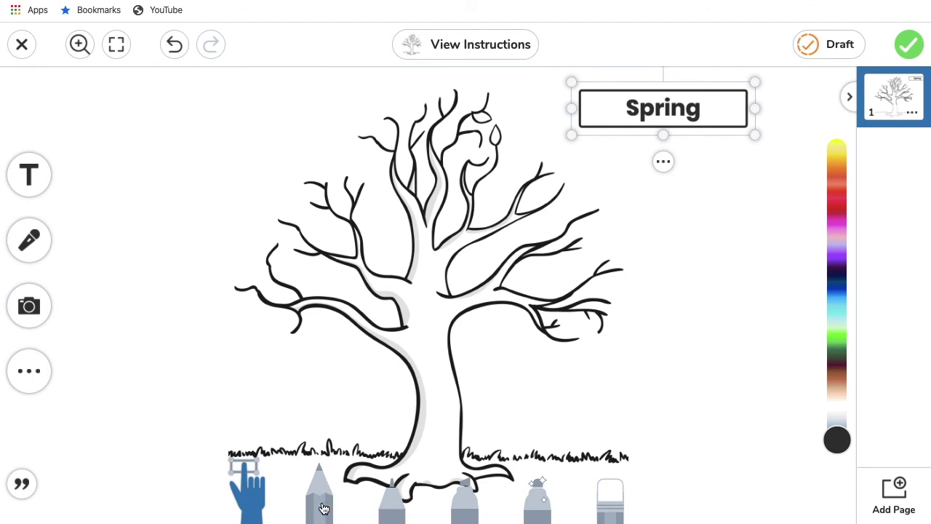
pyautogui.click(393, 507)
pyautogui.click(395, 515)
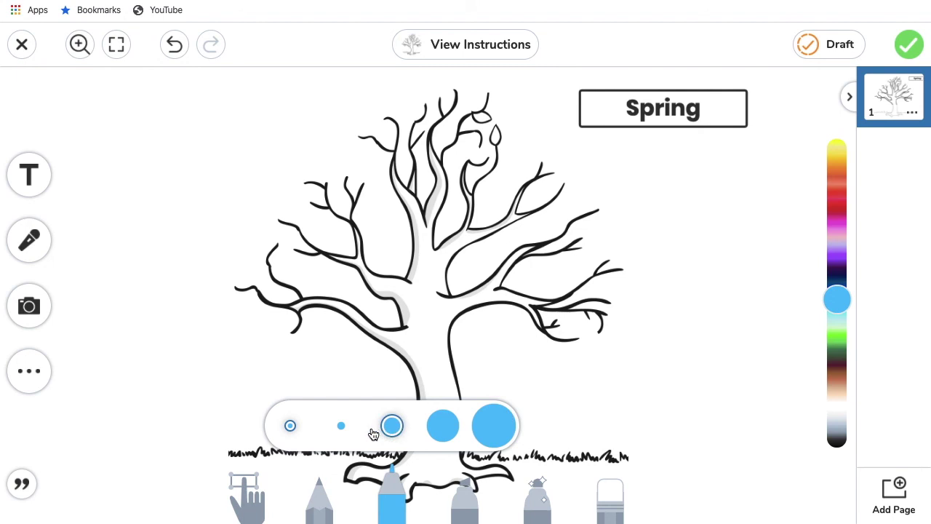
pyautogui.click(442, 425)
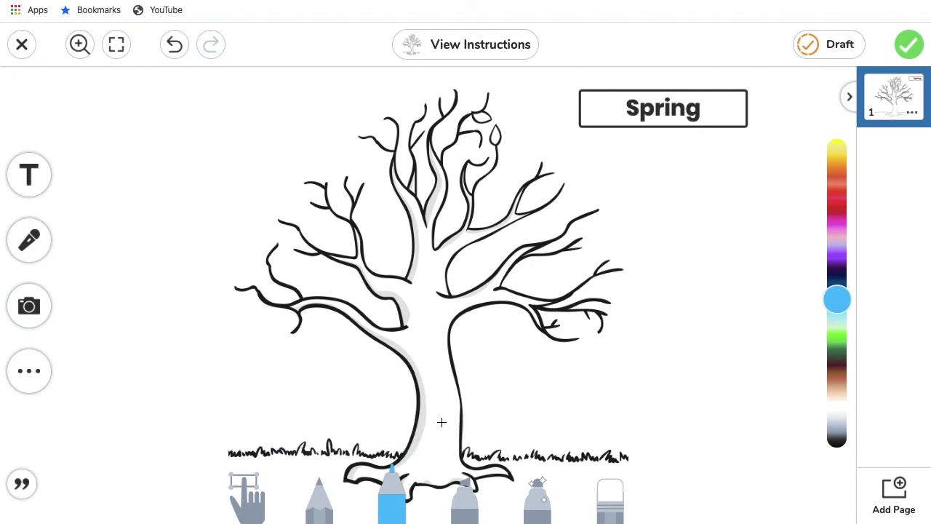
pyautogui.click(835, 373)
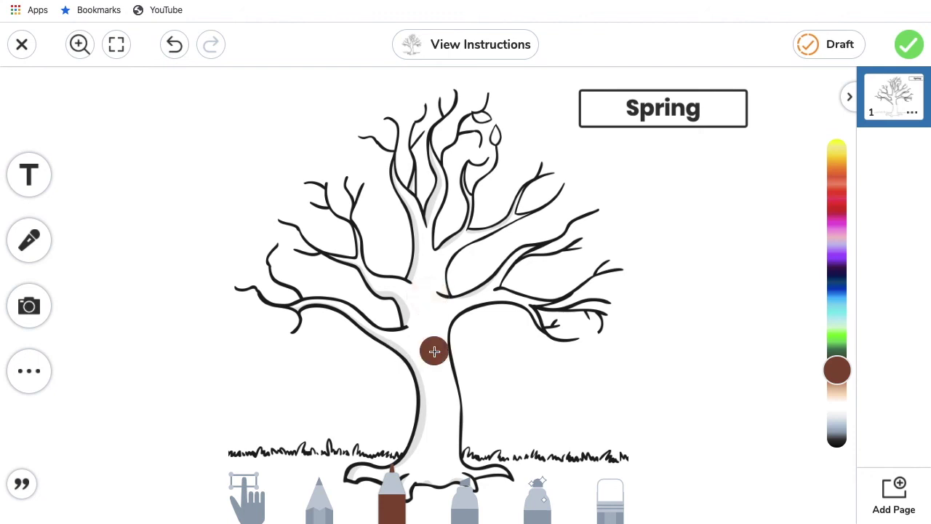
pyautogui.moveTo(434, 349)
pyautogui.mouseDown()
pyautogui.moveTo(435, 331)
pyautogui.moveTo(441, 393)
pyautogui.moveTo(416, 350)
pyautogui.moveTo(422, 337)
pyautogui.mouseUp()
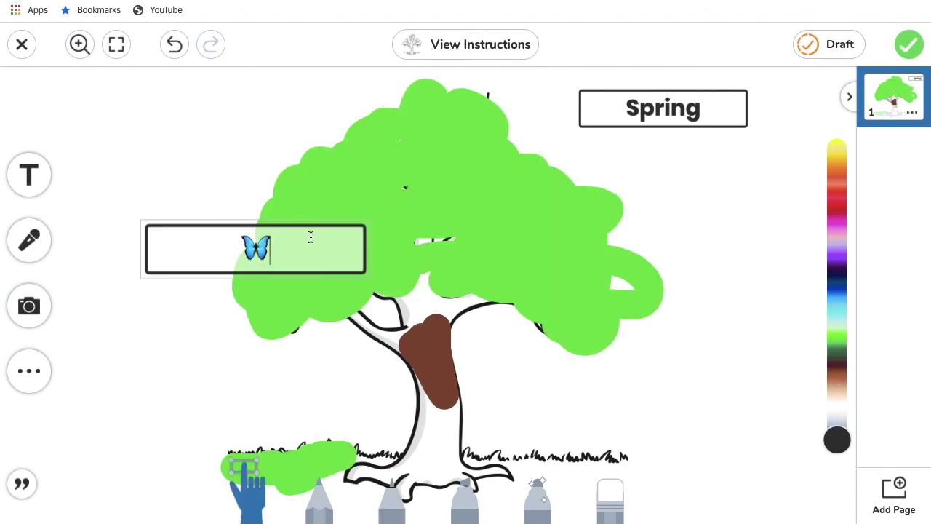
# - Change the butterfly emoji label to the plain text style without a frame or background
pyautogui.click(260, 316)
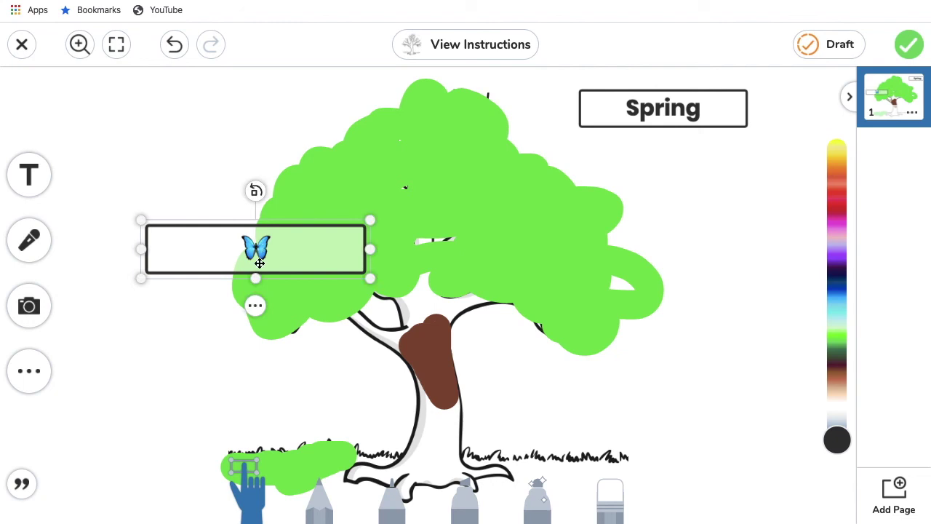
pyautogui.click(257, 308)
pyautogui.click(318, 129)
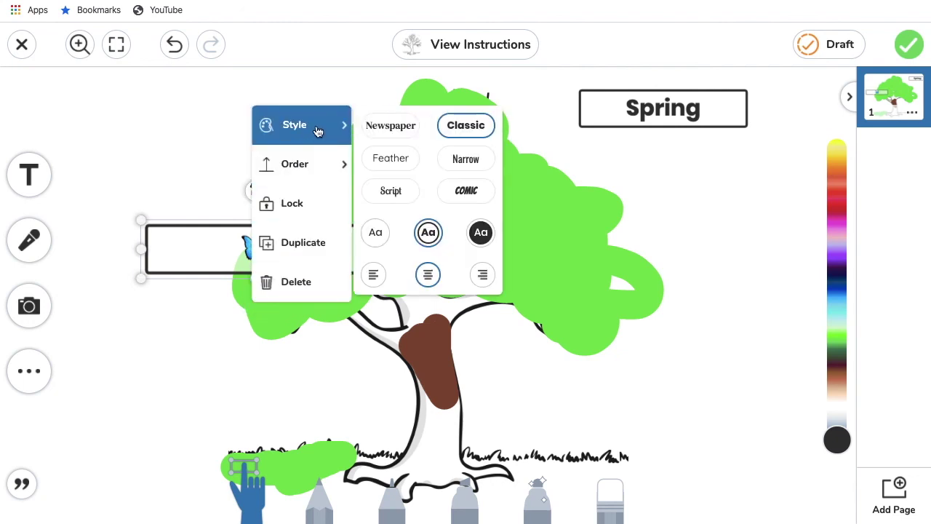
pyautogui.click(376, 236)
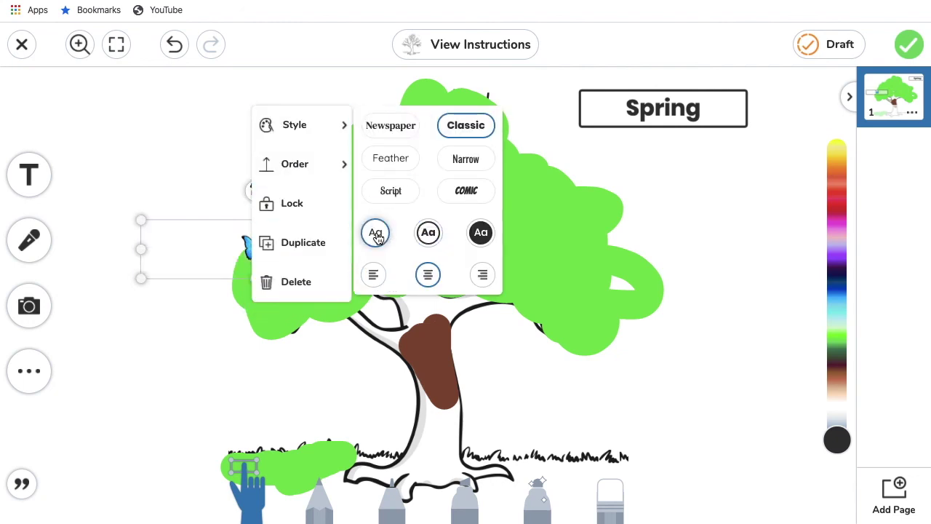
pyautogui.click(693, 274)
# - Record a short voice explanation over the tree drawing, submit the response and view the post in the class journal
pyautogui.click(38, 240)
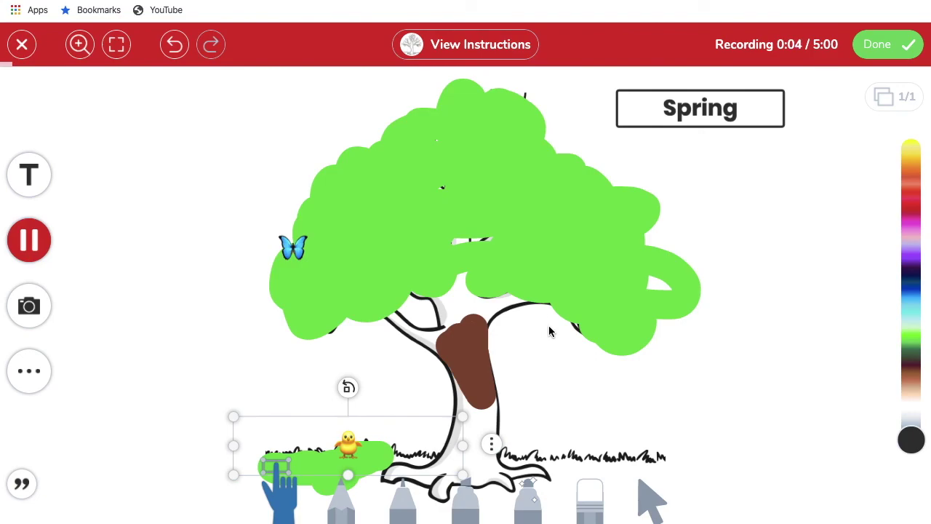
pyautogui.click(880, 45)
pyautogui.click(908, 46)
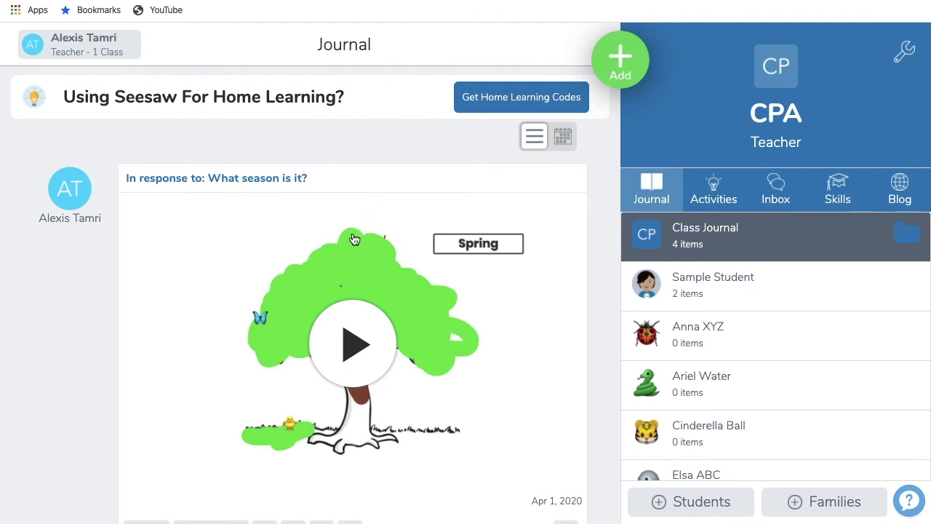
pyautogui.scroll(-2, 360, 226)
pyautogui.scroll(2, 357, 233)
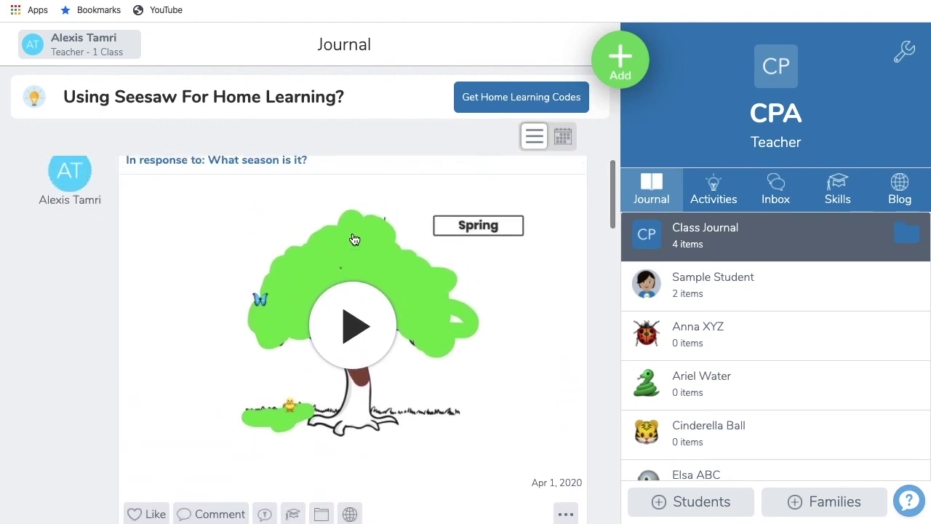
pyautogui.scroll(-1, 354, 239)
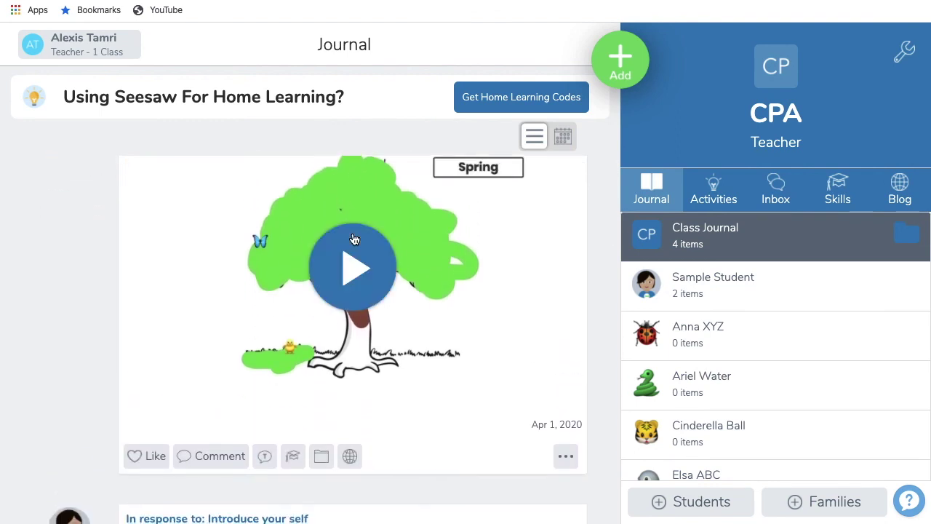